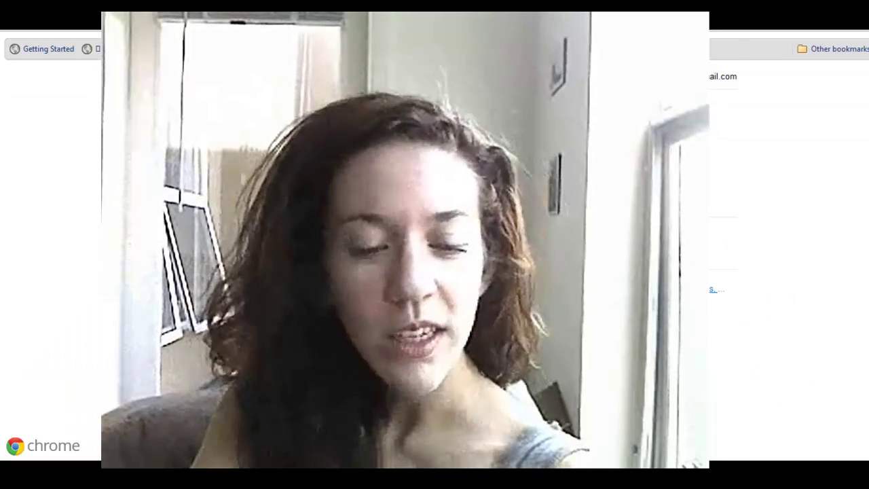
- Search Google for "keyword tool" and open the Google Adwords Keyword Tool result
{"action": "type", "text": "keyword tool"}
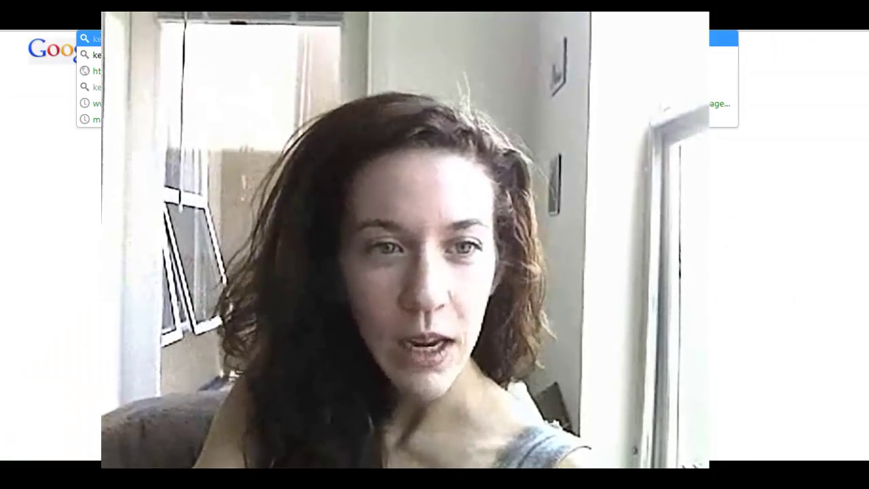
{"action": "key", "text": "Return"}
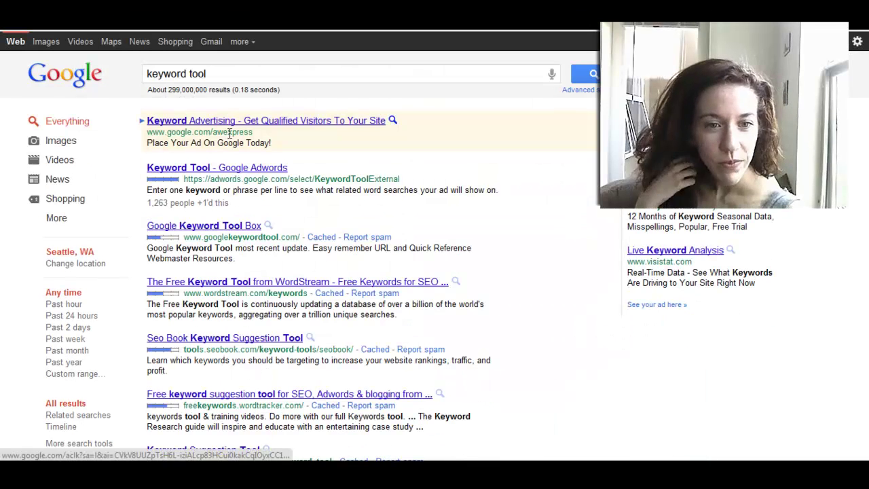
{"action": "left_click", "coordinate": [225, 169]}
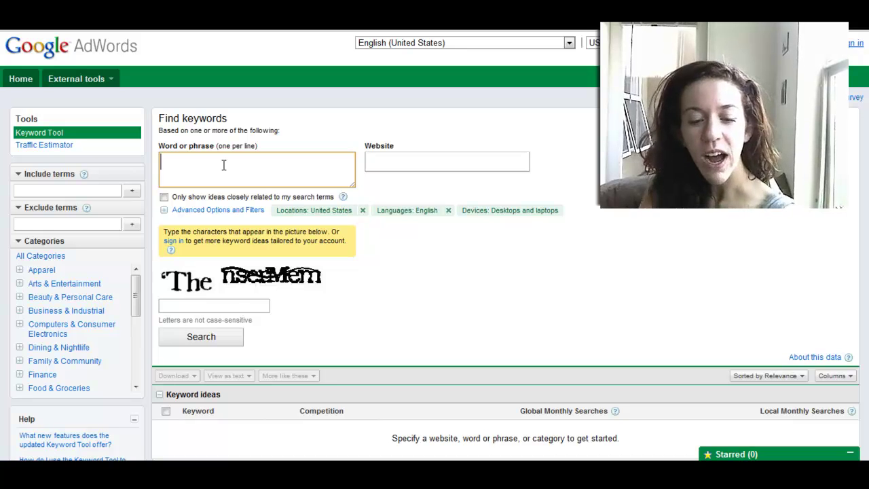
- Enter "blogger relations" as the phrase, expand the advanced options and filters, and limit ideas to those closely related to the search terms
{"action": "type", "text": "gger relations"}
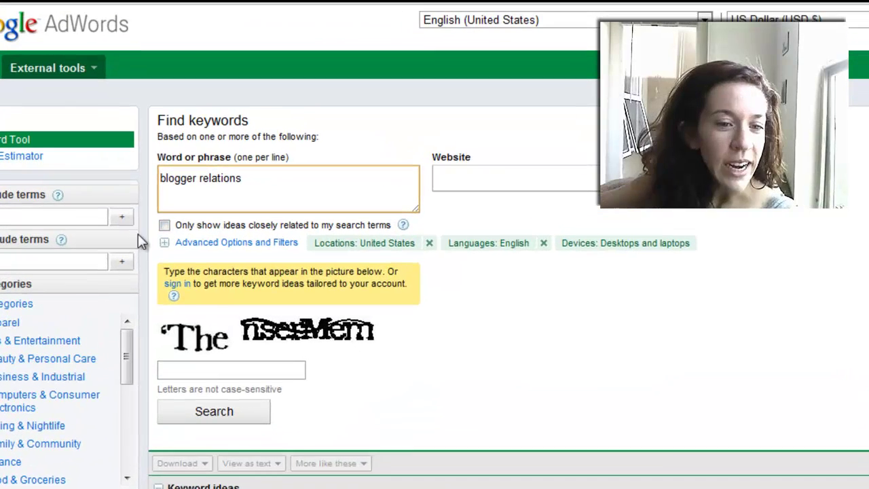
{"action": "left_click", "coordinate": [178, 210]}
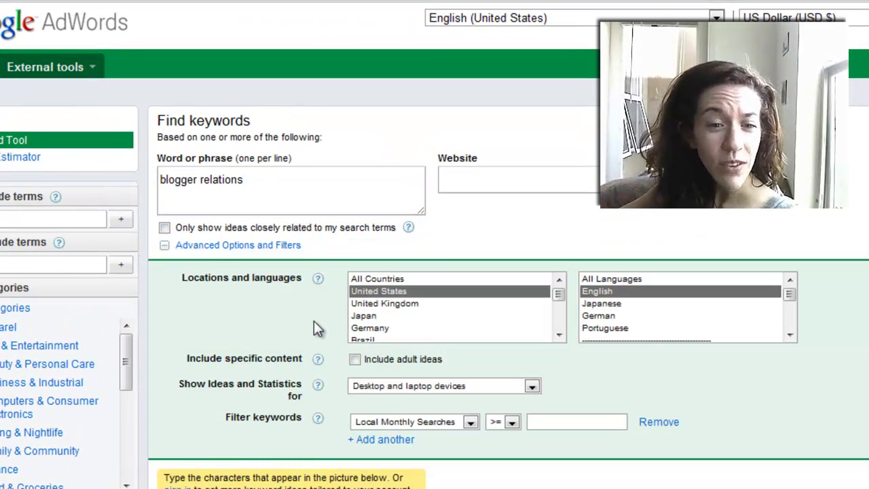
{"action": "left_click", "coordinate": [165, 228]}
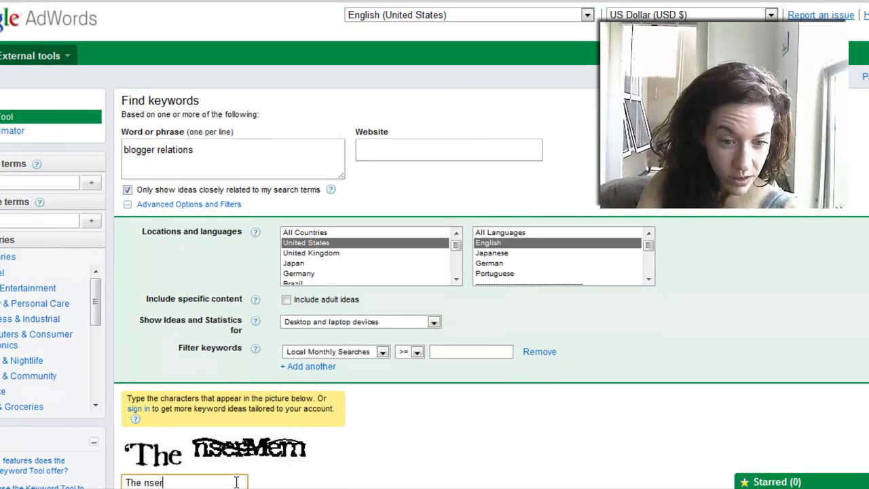
- Enter the captcha characters shown in the picture and run the keyword search for "blogger relations"
{"action": "key", "text": "BackSpace"}
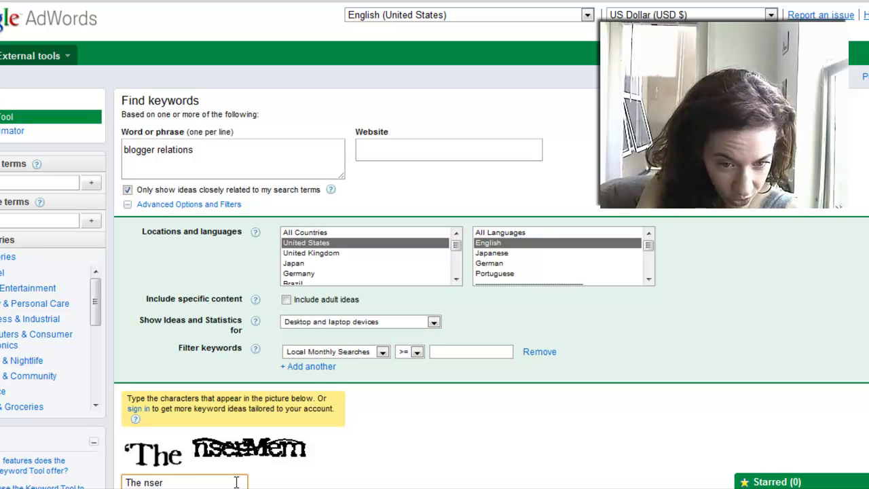
{"action": "type", "text": "Men"}
{"action": "key", "text": "BackSpace"}
{"action": "type", "text": "m"}
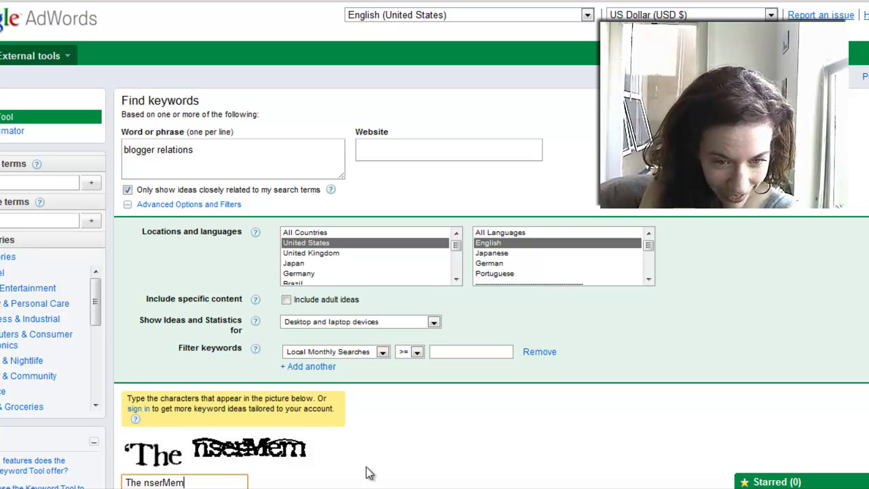
{"action": "scroll", "coordinate": [365, 468], "scroll_direction": "down", "scroll_amount": 3}
{"action": "left_click", "coordinate": [194, 432]}
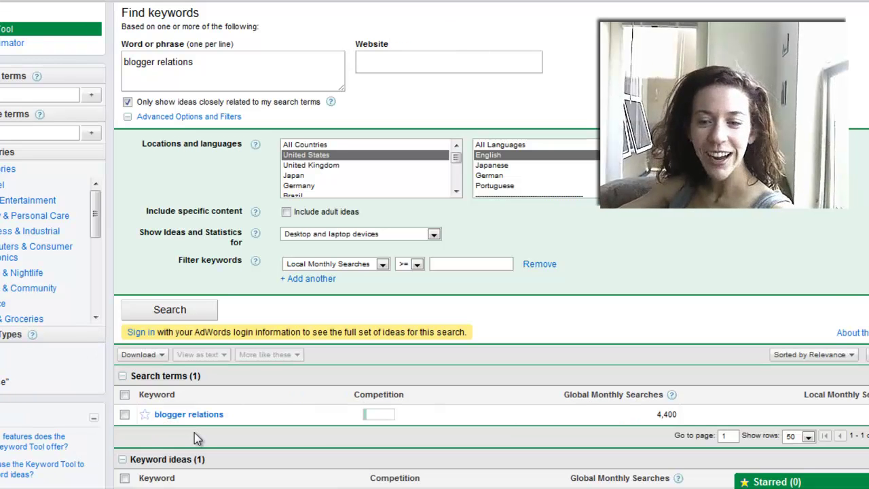
{"action": "scroll", "coordinate": [194, 438], "scroll_direction": "down", "scroll_amount": 3}
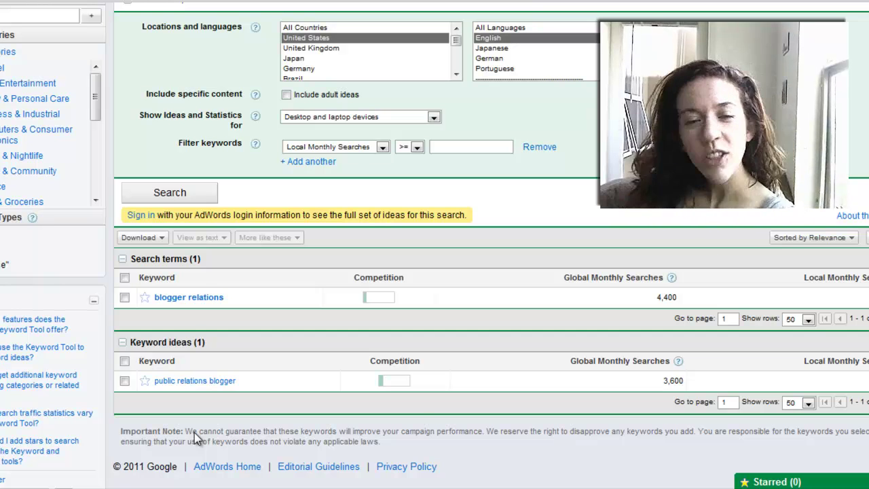
- Replace the search phrase with "SEO" and run the keyword search
{"action": "scroll", "coordinate": [194, 433], "scroll_direction": "up", "scroll_amount": 4}
{"action": "left_click_drag", "start_coordinate": [201, 104], "coordinate": [63, 80]}
{"action": "type", "text": "SEO"}
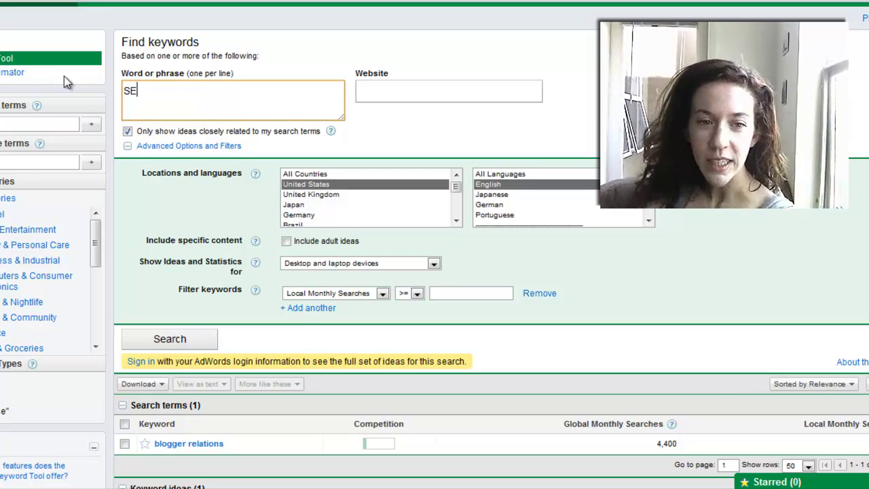
{"action": "left_click", "coordinate": [150, 343]}
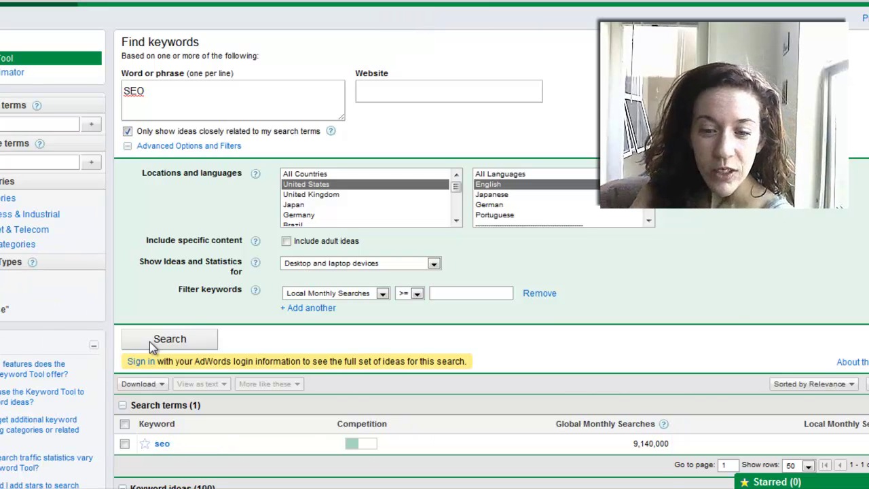
- Select the keyword ideas seo pricing, seo firm, small business seo, seo services pricing and seo companies, and expand the Starred list
{"action": "scroll", "coordinate": [149, 342], "scroll_direction": "down", "scroll_amount": 1}
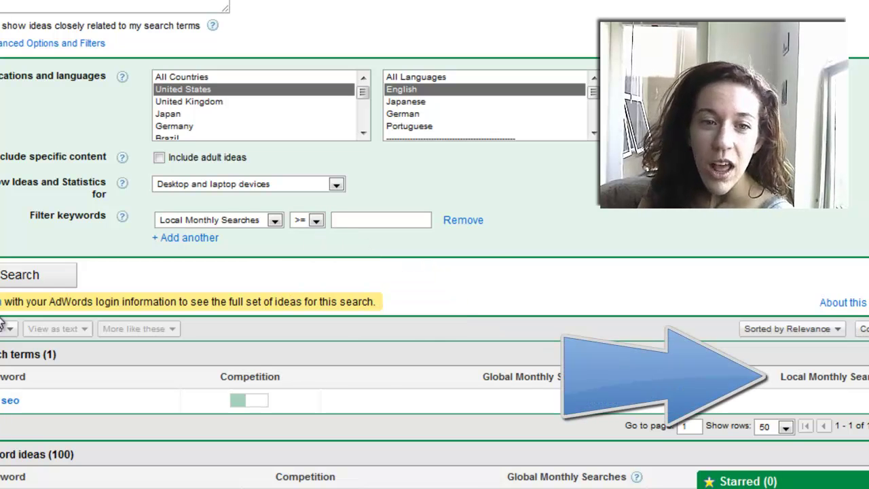
{"action": "scroll", "coordinate": [2, 320], "scroll_direction": "down", "scroll_amount": 5}
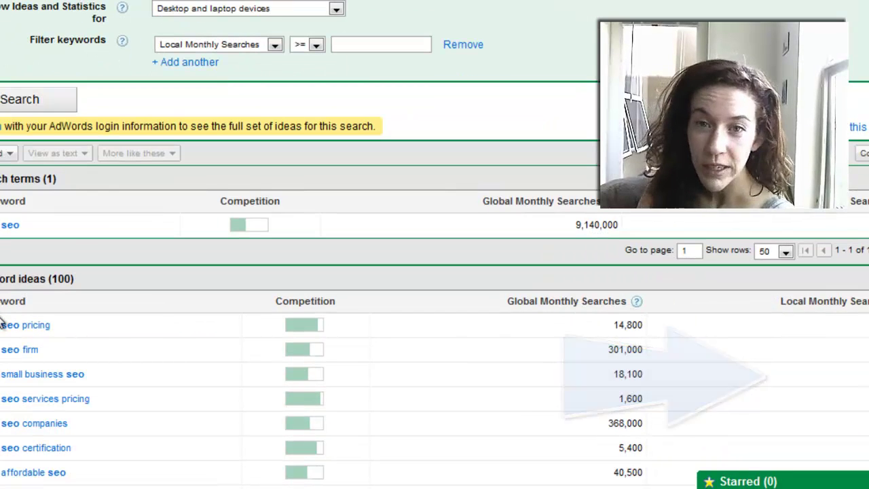
{"action": "scroll", "coordinate": [2, 325], "scroll_direction": "down", "scroll_amount": 2}
{"action": "scroll", "coordinate": [2, 324], "scroll_direction": "down", "scroll_amount": 5}
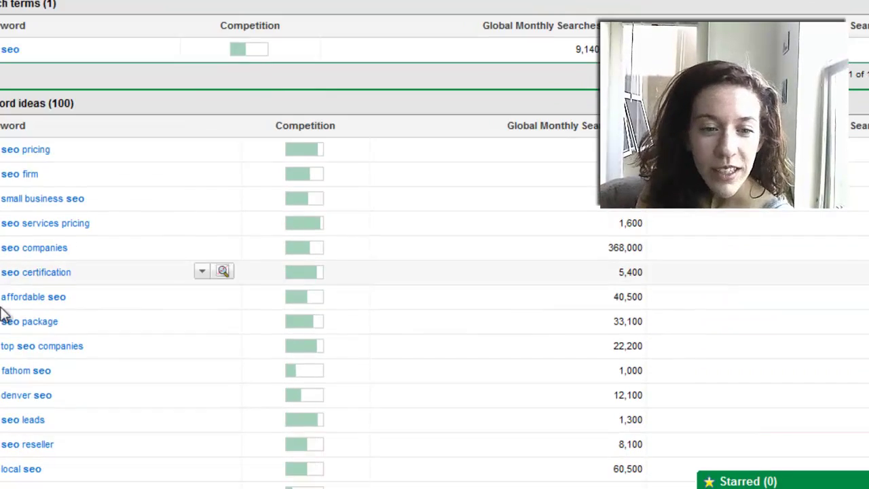
{"action": "scroll", "coordinate": [2, 325], "scroll_direction": "down", "scroll_amount": 2}
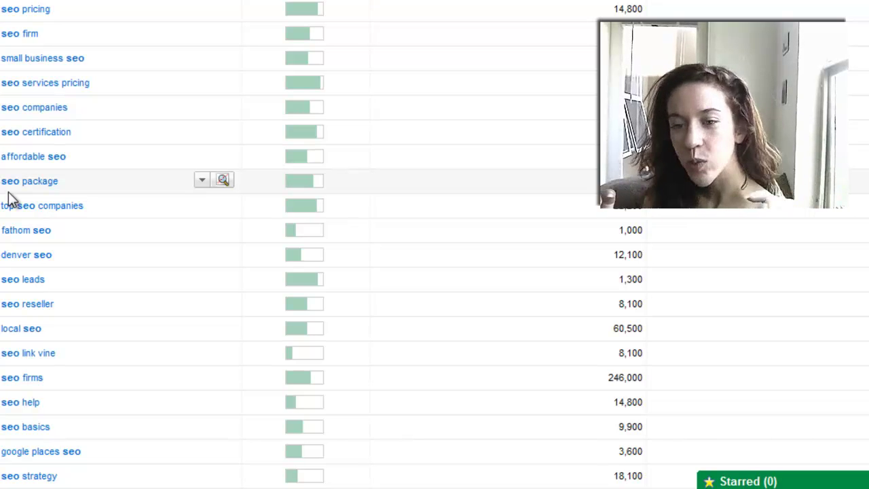
{"action": "left_click", "coordinate": [2, 9]}
{"action": "left_click", "coordinate": [2, 34]}
{"action": "left_click", "coordinate": [2, 82]}
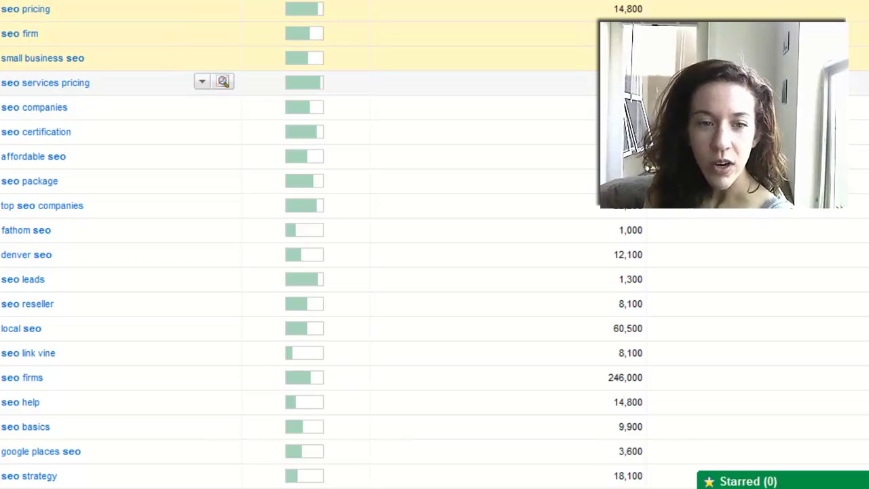
{"action": "left_click", "coordinate": [760, 480]}
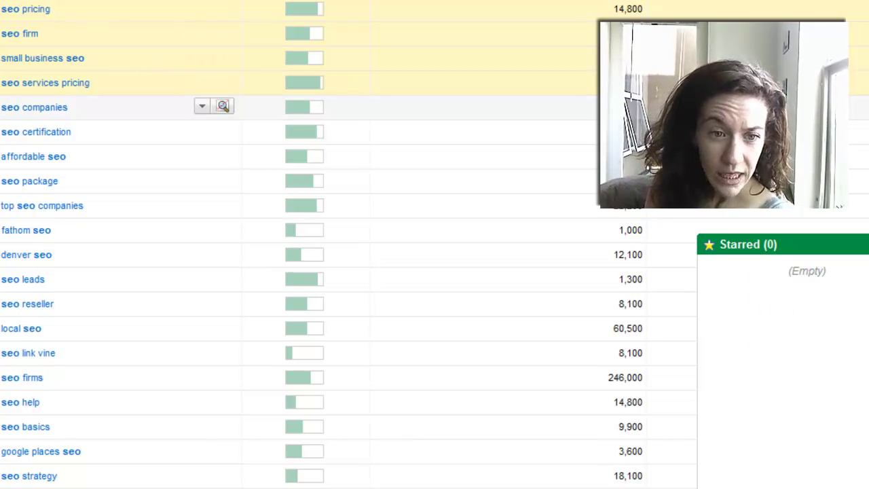
{"action": "left_click", "coordinate": [2, 109]}
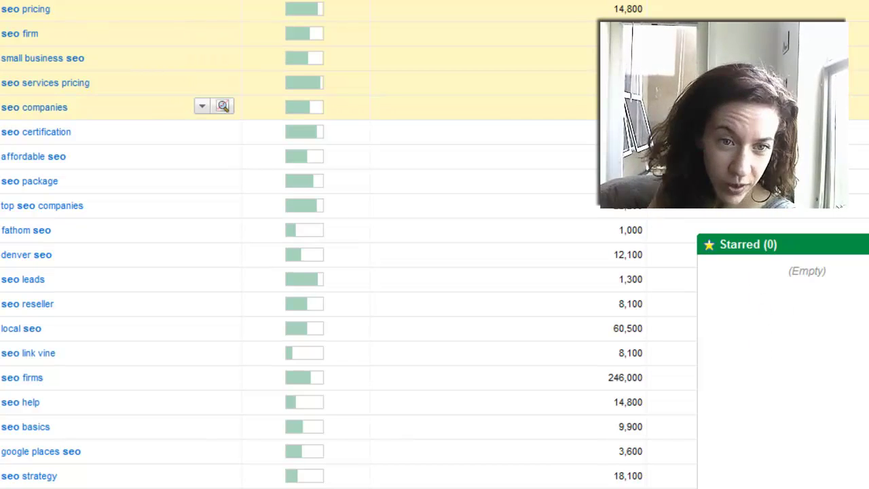
- Star the keywords seo firm, fathom seo, denver seo, seo firms, seo help and seo basics
{"action": "left_click", "coordinate": [2, 39]}
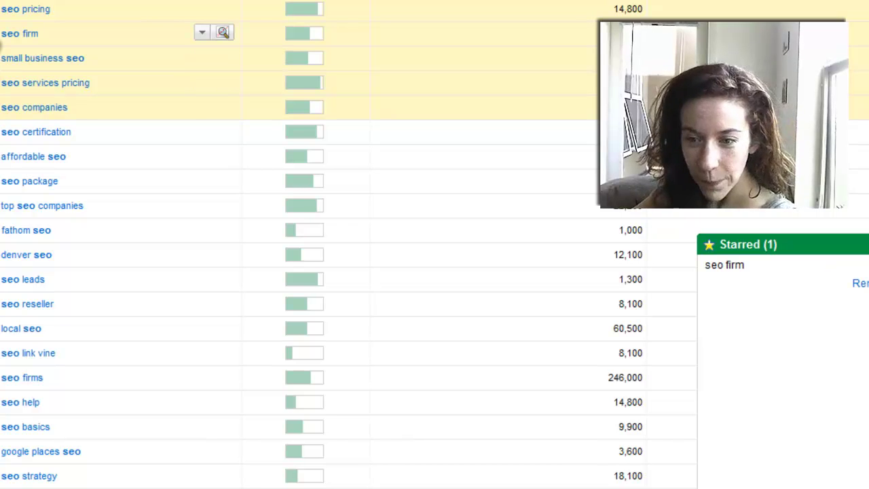
{"action": "left_click", "coordinate": [2, 233]}
{"action": "left_click", "coordinate": [2, 256]}
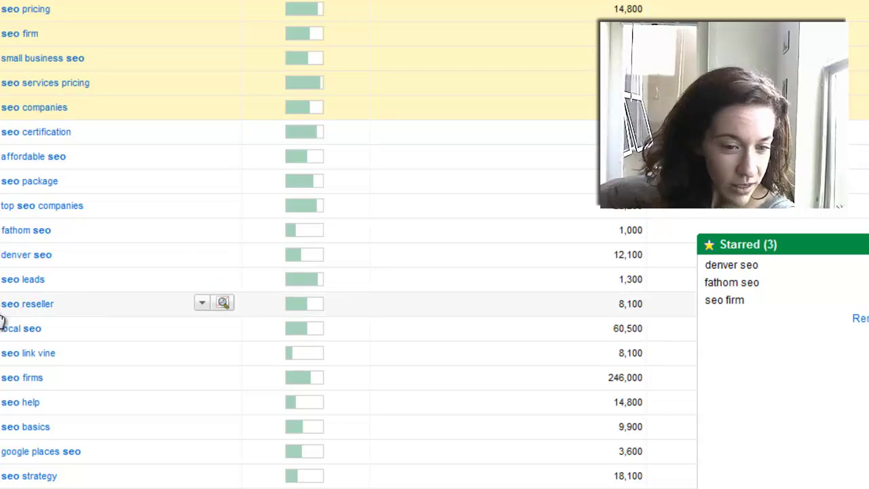
{"action": "left_click", "coordinate": [2, 378]}
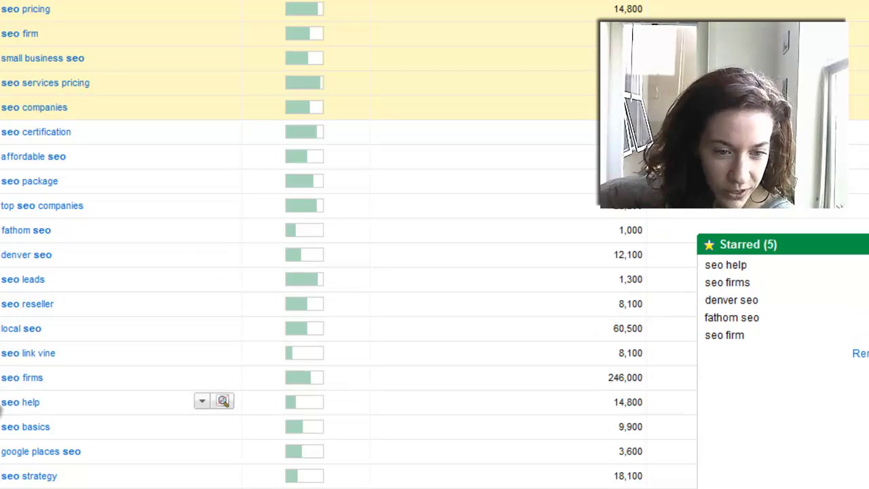
{"action": "left_click", "coordinate": [2, 403]}
{"action": "left_click", "coordinate": [2, 427]}
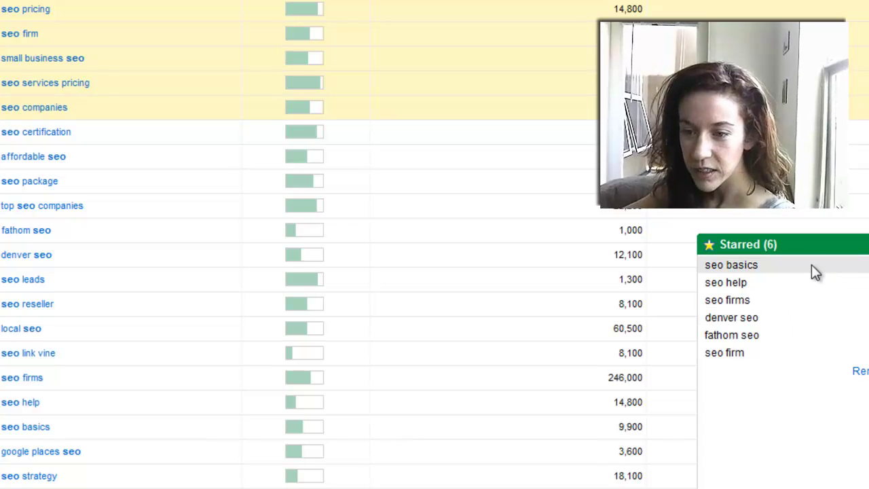
- View the download options for the keyword ideas without downloading anything
{"action": "scroll", "coordinate": [427, 111], "scroll_direction": "up", "scroll_amount": 2}
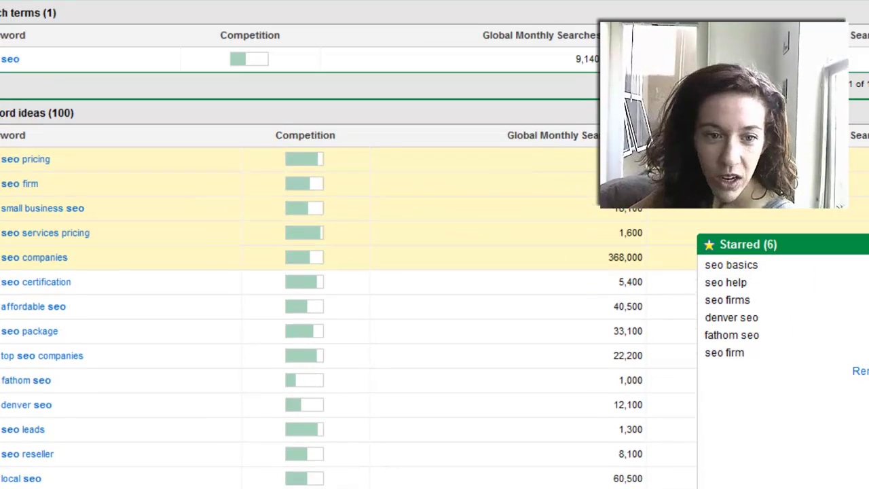
{"action": "left_click", "coordinate": [17, 0]}
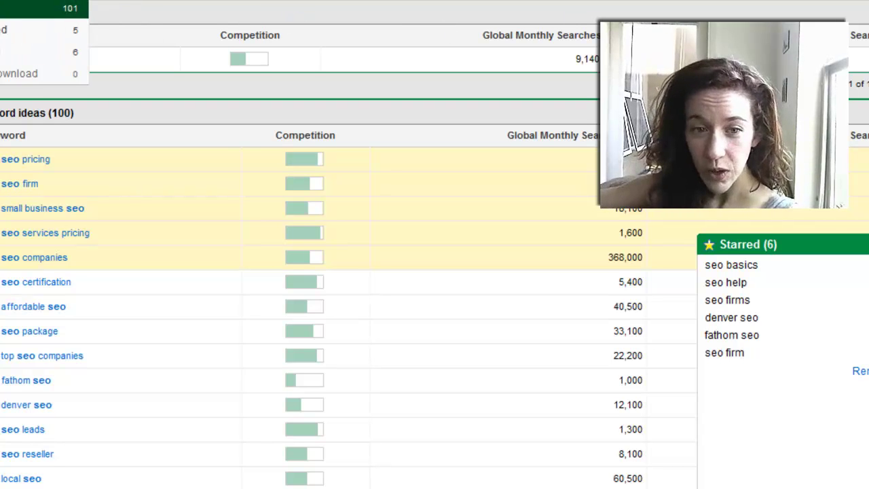
{"action": "left_click", "coordinate": [821, 18]}
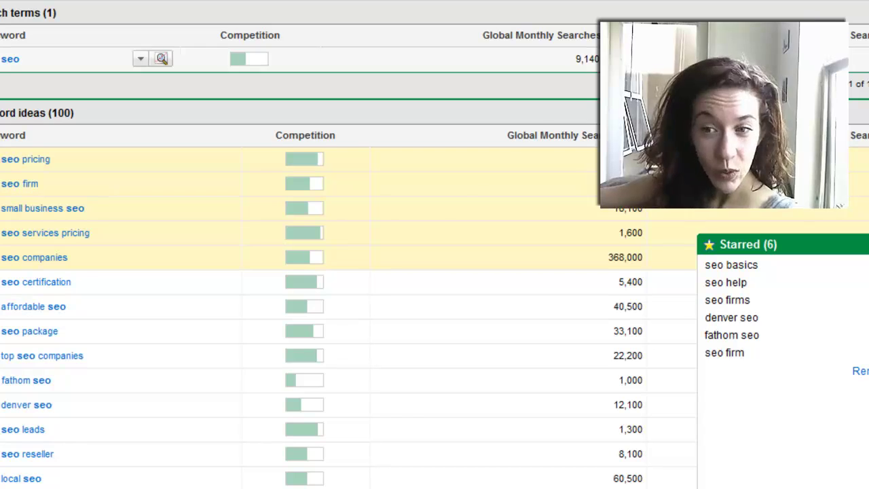
- Find more keyword ideas like the selected keywords
{"action": "scroll", "coordinate": [823, 88], "scroll_direction": "up", "scroll_amount": 5}
{"action": "scroll", "coordinate": [348, 244], "scroll_direction": "up", "scroll_amount": 2}
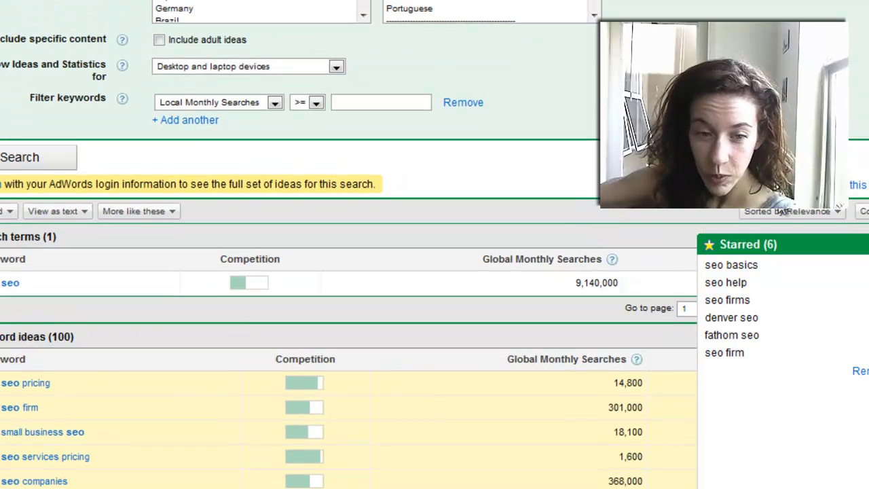
{"action": "left_click", "coordinate": [112, 212]}
{"action": "left_click", "coordinate": [113, 212]}
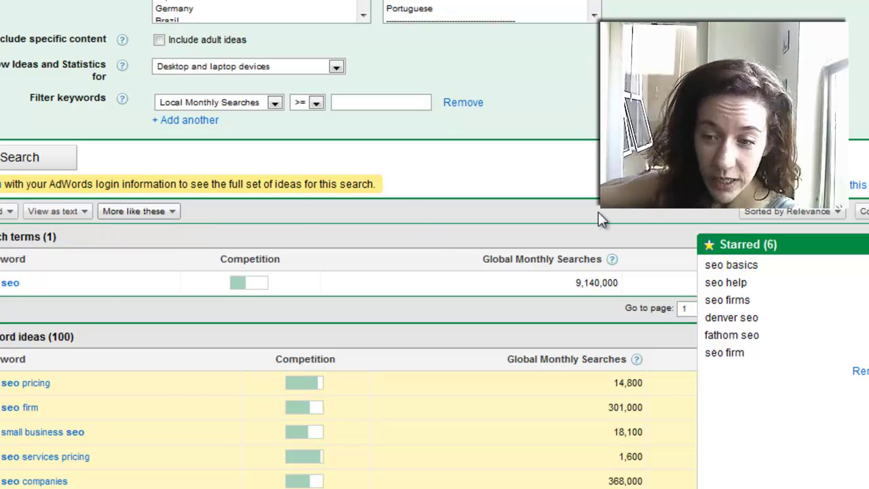
{"action": "left_click", "coordinate": [102, 212]}
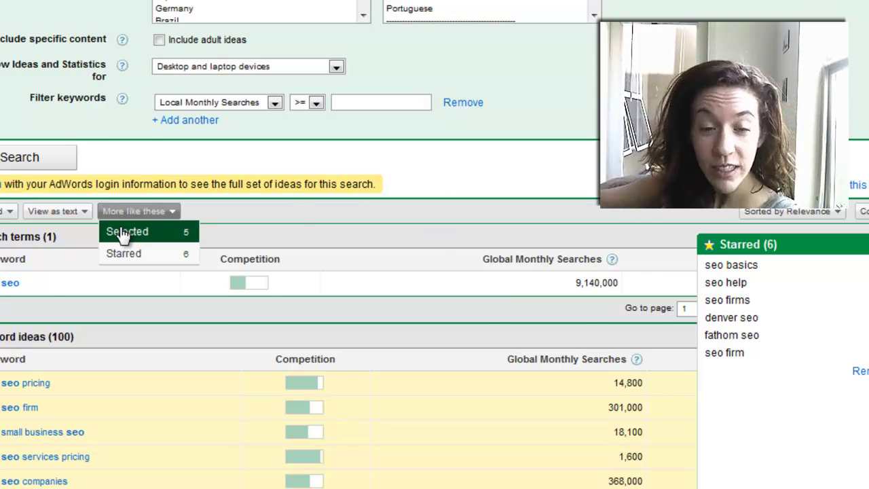
- Review the new keyword ideas and compare their competition and monthly search volumes
{"action": "scroll", "coordinate": [125, 234], "scroll_direction": "up", "scroll_amount": 1}
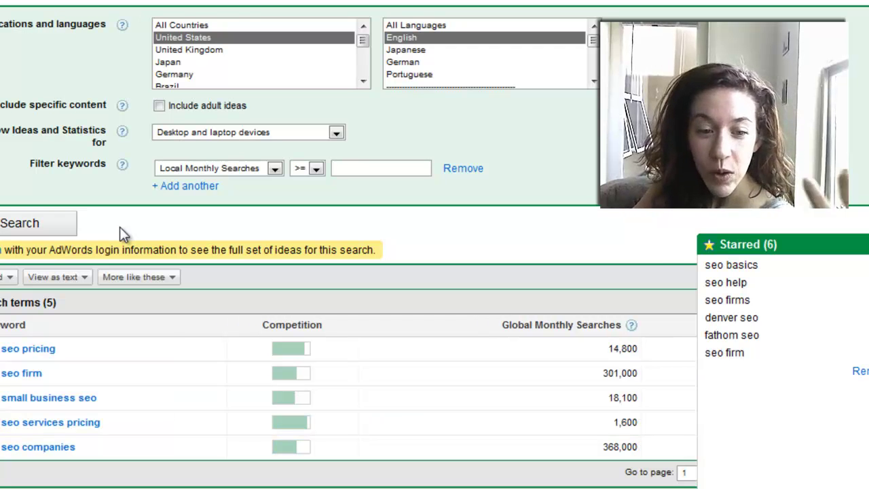
{"action": "scroll", "coordinate": [321, 209], "scroll_direction": "down", "scroll_amount": 2}
{"action": "scroll", "coordinate": [321, 209], "scroll_direction": "down", "scroll_amount": 3}
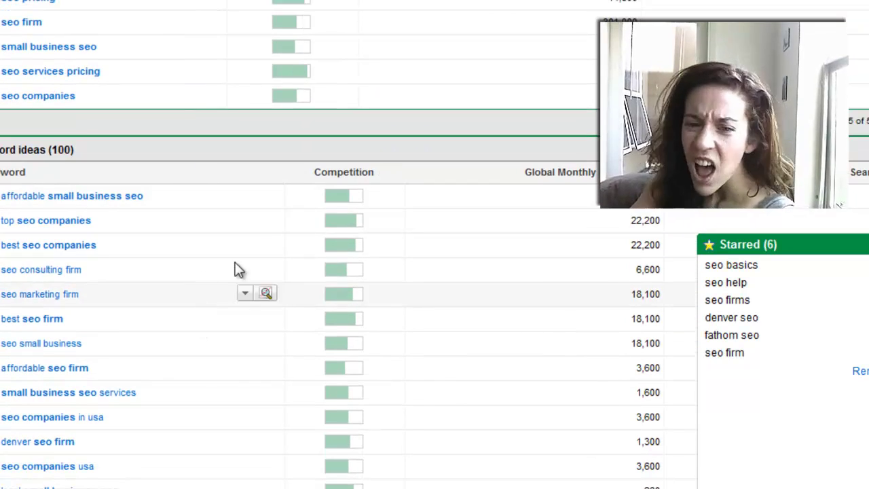
{"action": "mouse_move", "coordinate": [332, 201]}
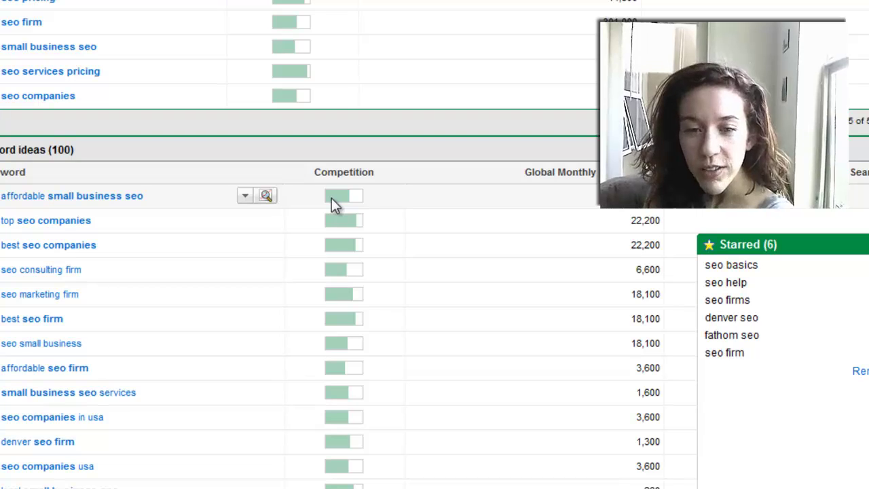
{"action": "scroll", "coordinate": [333, 203], "scroll_direction": "down", "scroll_amount": 5}
{"action": "scroll", "coordinate": [331, 203], "scroll_direction": "down", "scroll_amount": 1}
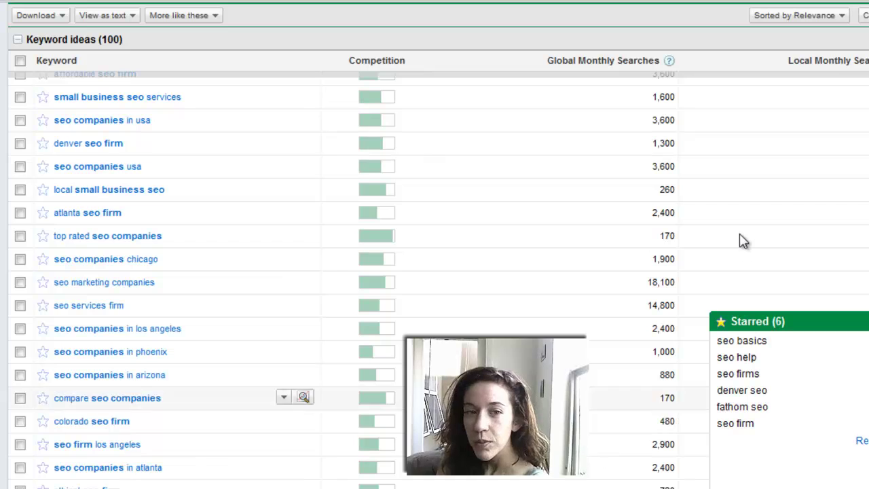
- View the sorting choices and the column display options for the keyword ideas table
{"action": "scroll", "coordinate": [781, 149], "scroll_direction": "up", "scroll_amount": 3}
{"action": "left_click", "coordinate": [845, 18]}
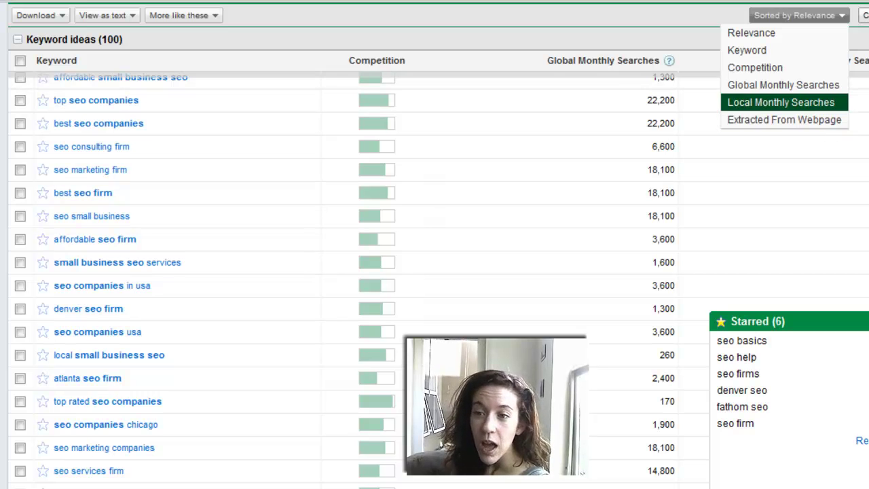
{"action": "left_click", "coordinate": [864, 15]}
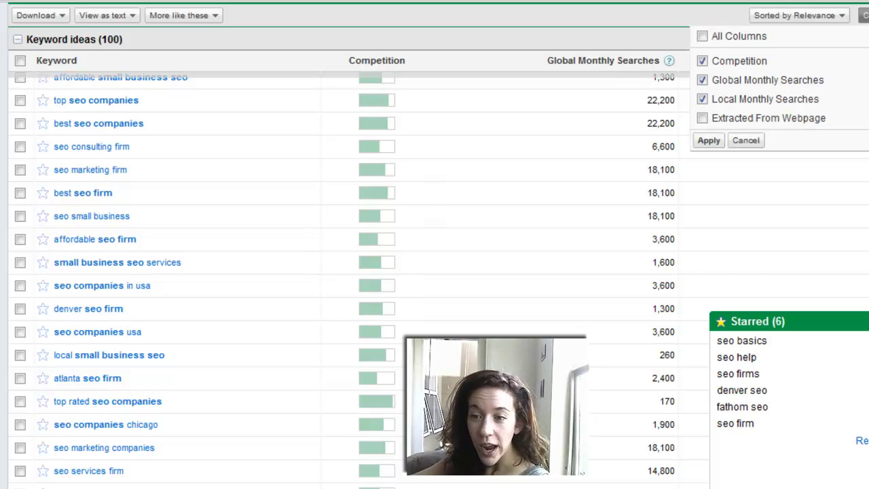
- Apply the Competition, Global Monthly Searches and Local Monthly Searches columns and sort the keyword results by Extracted From Webpage
{"action": "left_click", "coordinate": [708, 140]}
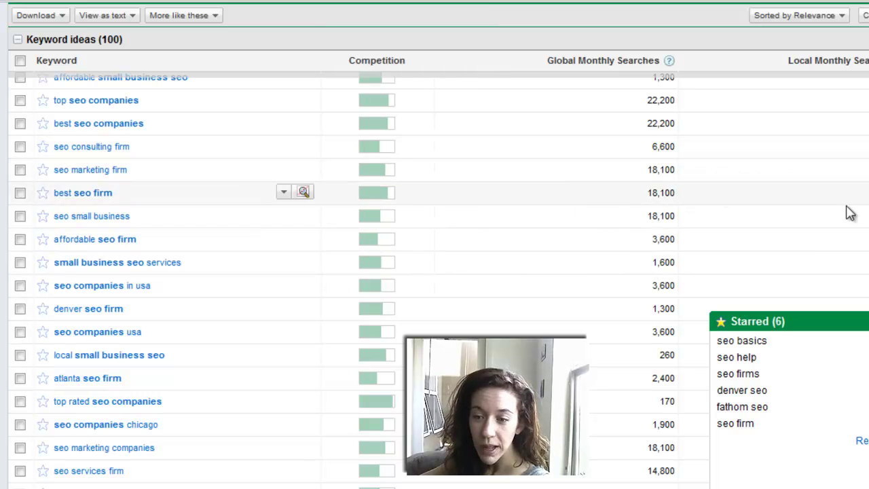
{"action": "scroll", "coordinate": [718, 194], "scroll_direction": "up", "scroll_amount": 10}
{"action": "scroll", "coordinate": [656, 262], "scroll_direction": "up", "scroll_amount": 3}
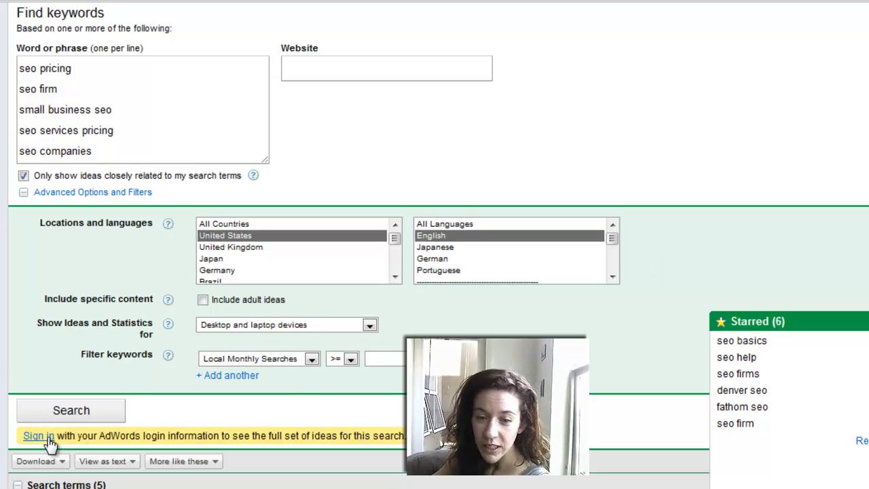
{"action": "scroll", "coordinate": [182, 364], "scroll_direction": "down", "scroll_amount": 4}
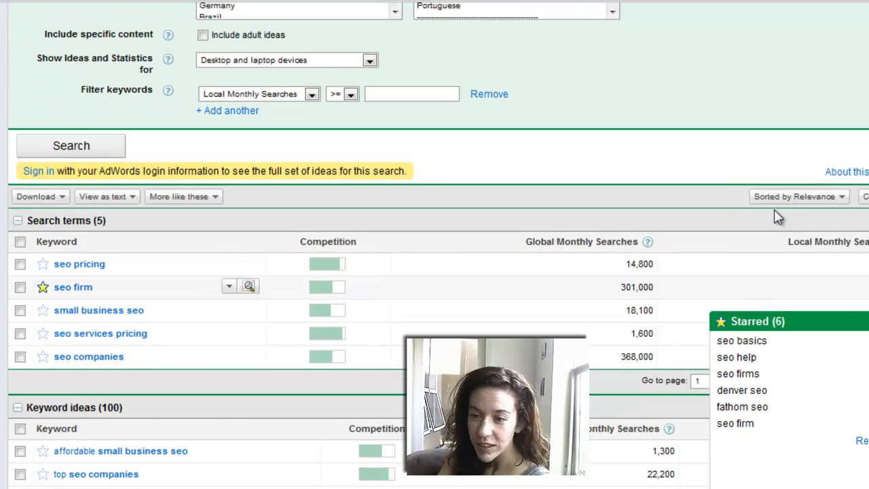
{"action": "left_click", "coordinate": [788, 196]}
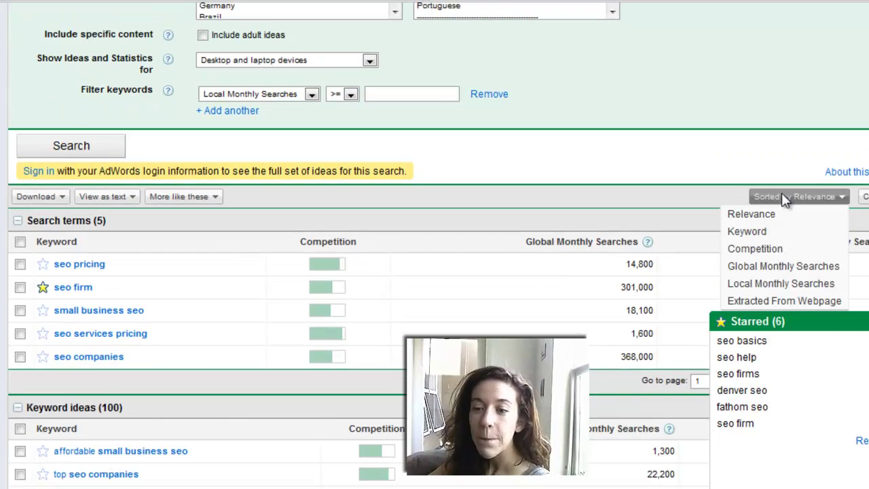
{"action": "left_click", "coordinate": [752, 300]}
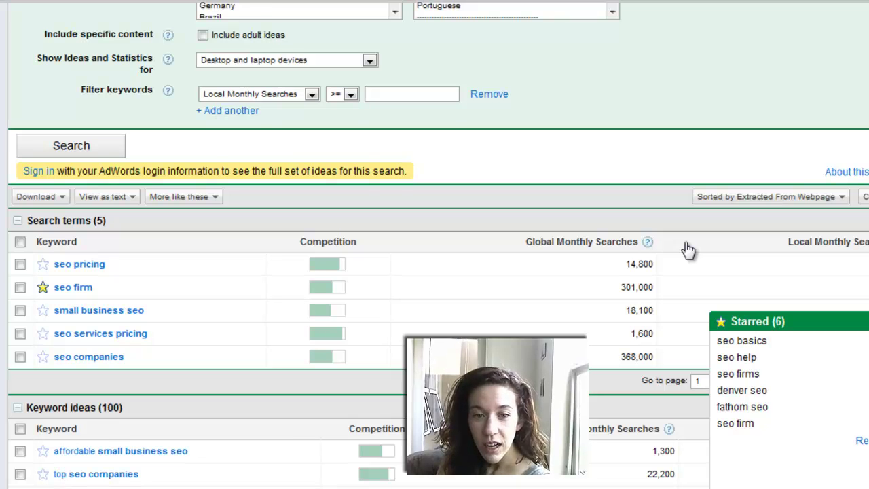
- Clear all the SEO phrases from the word or phrase search box
{"action": "scroll", "coordinate": [685, 249], "scroll_direction": "up", "scroll_amount": 4}
{"action": "scroll", "coordinate": [599, 209], "scroll_direction": "up", "scroll_amount": 2}
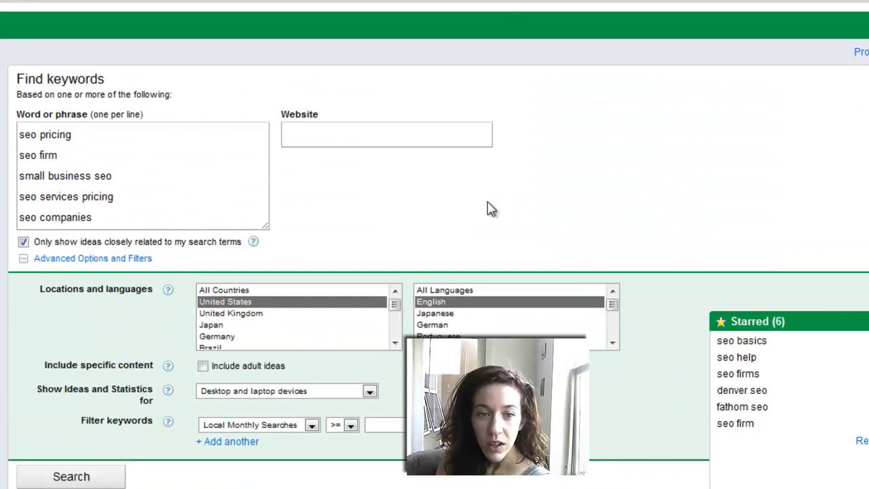
{"action": "left_click", "coordinate": [127, 217]}
{"action": "left_click_drag", "start_coordinate": [126, 218], "coordinate": [19, 133]}
{"action": "key", "text": "BackSpace"}
- Search for keyword ideas based on the website denimdebutante.com and remove all the starred keywords
{"action": "left_click", "coordinate": [310, 132]}
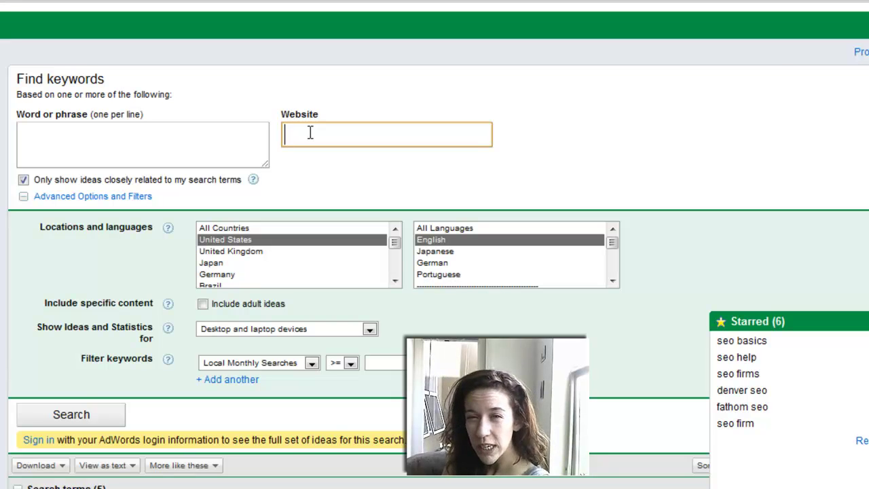
{"action": "type", "text": "d"}
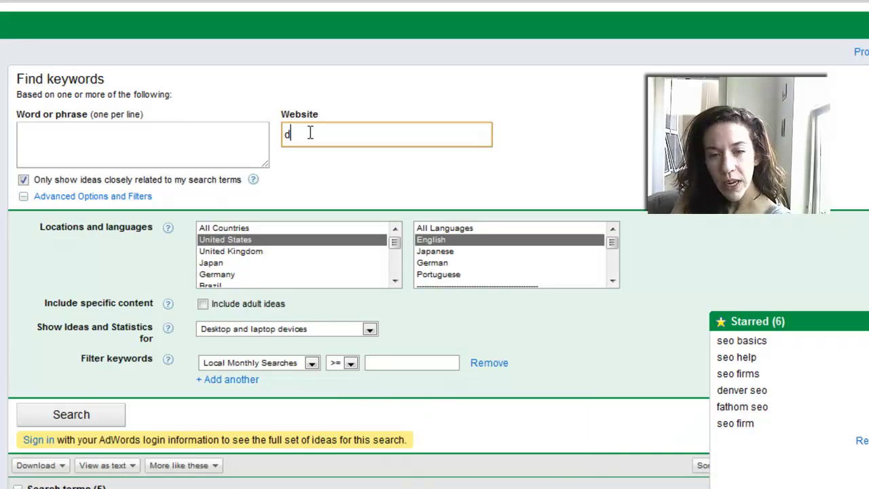
{"action": "type", "text": "enimdebutan"}
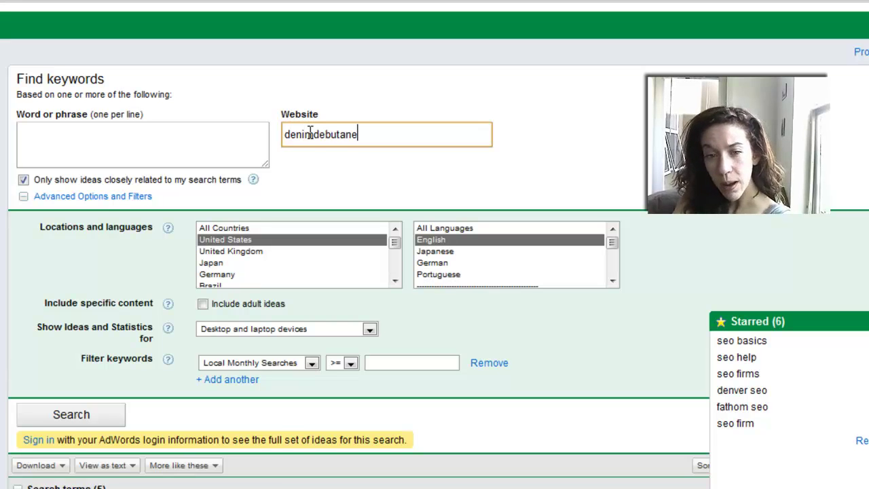
{"action": "type", "text": "te.com"}
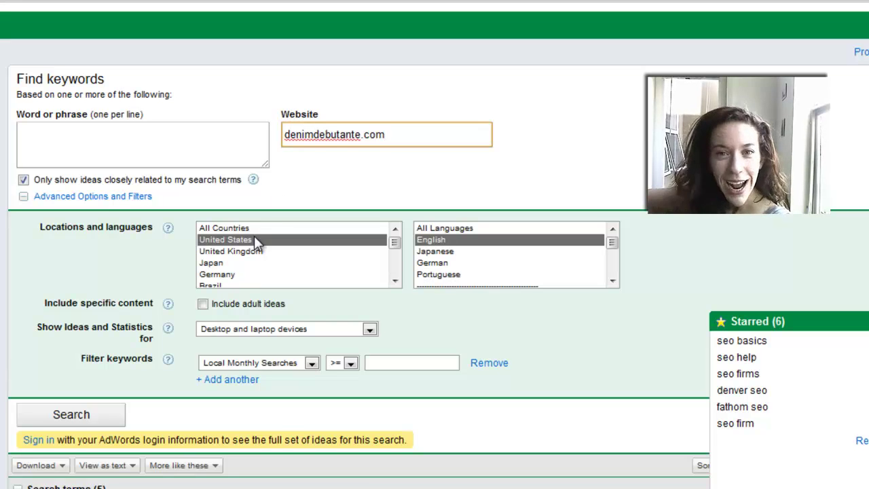
{"action": "left_click", "coordinate": [103, 416]}
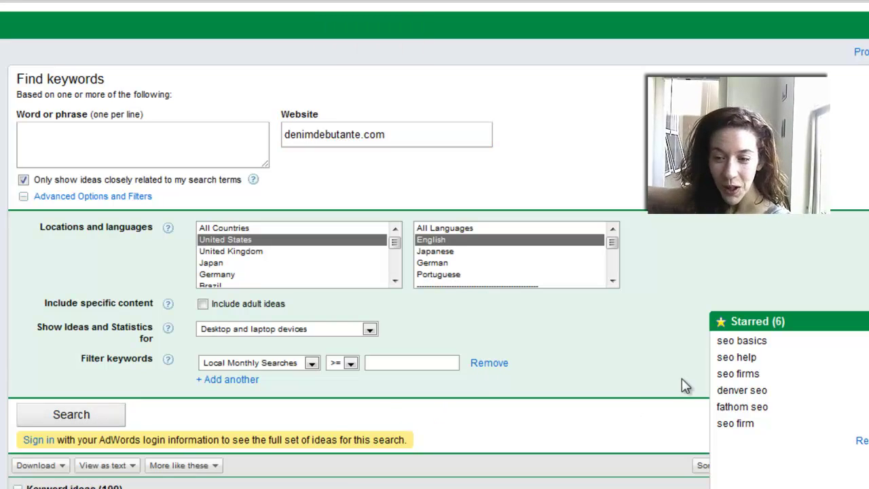
{"action": "left_click", "coordinate": [861, 442]}
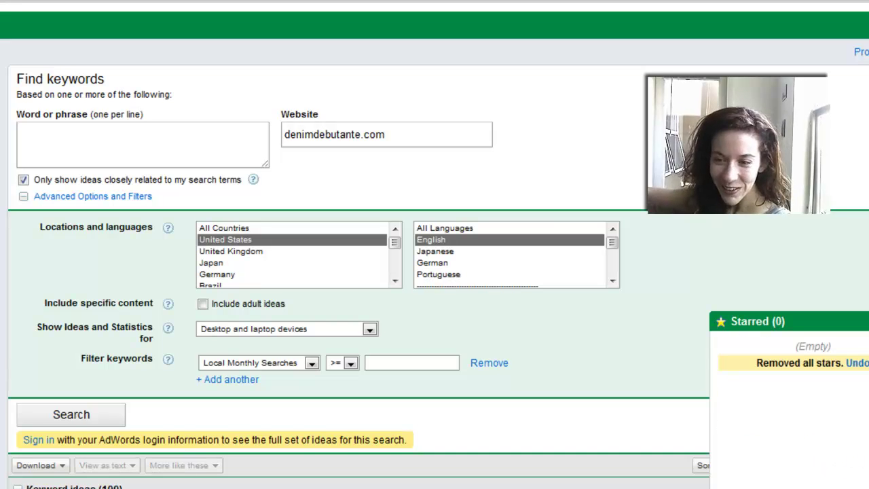
- Review the keyword ideas for denimdebutante.com, comparing their competition and global monthly searches
{"action": "scroll", "coordinate": [435, 272], "scroll_direction": "down", "scroll_amount": 10}
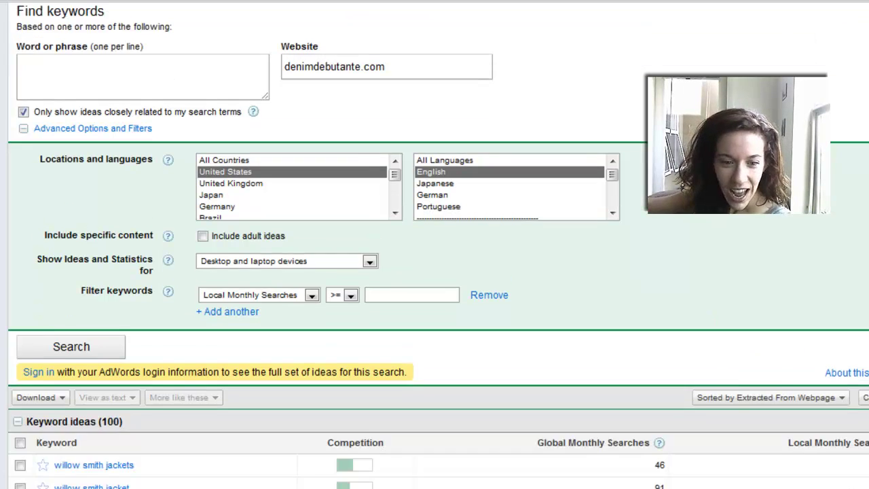
{"action": "scroll", "coordinate": [435, 271], "scroll_direction": "down", "scroll_amount": 4}
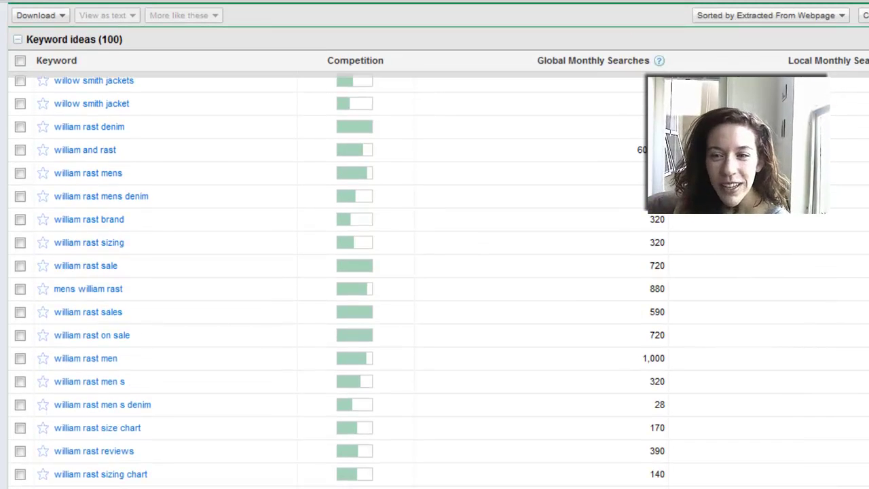
{"action": "scroll", "coordinate": [435, 271], "scroll_direction": "down", "scroll_amount": 1}
{"action": "scroll", "coordinate": [435, 272], "scroll_direction": "up", "scroll_amount": 1}
{"action": "scroll", "coordinate": [435, 271], "scroll_direction": "up", "scroll_amount": 1}
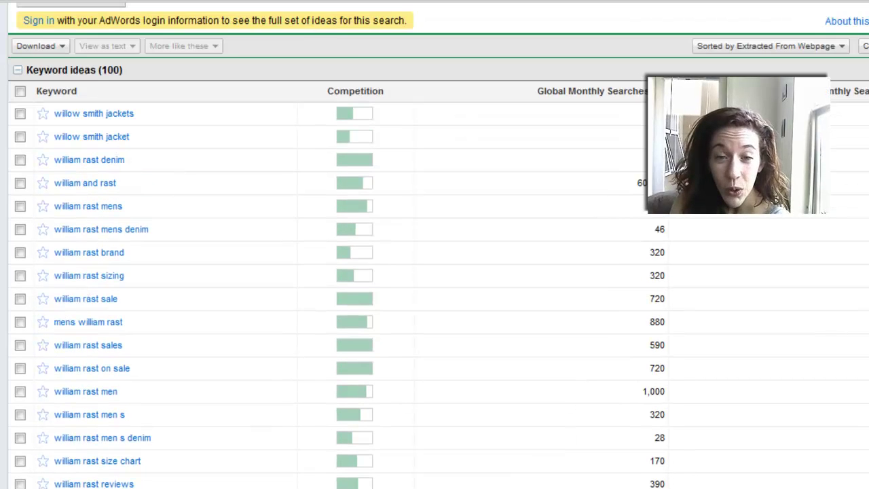
{"action": "scroll", "coordinate": [434, 272], "scroll_direction": "up", "scroll_amount": 1}
{"action": "scroll", "coordinate": [435, 271], "scroll_direction": "down", "scroll_amount": 7}
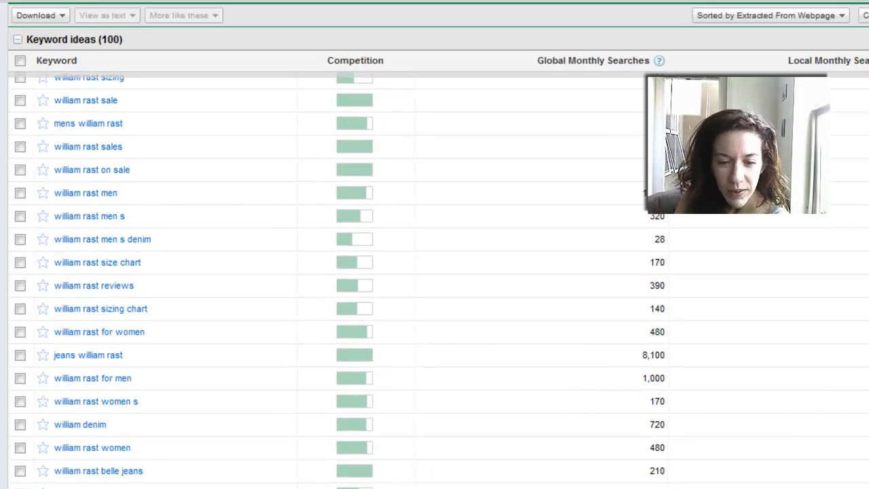
{"action": "scroll", "coordinate": [435, 272], "scroll_direction": "down", "scroll_amount": 9}
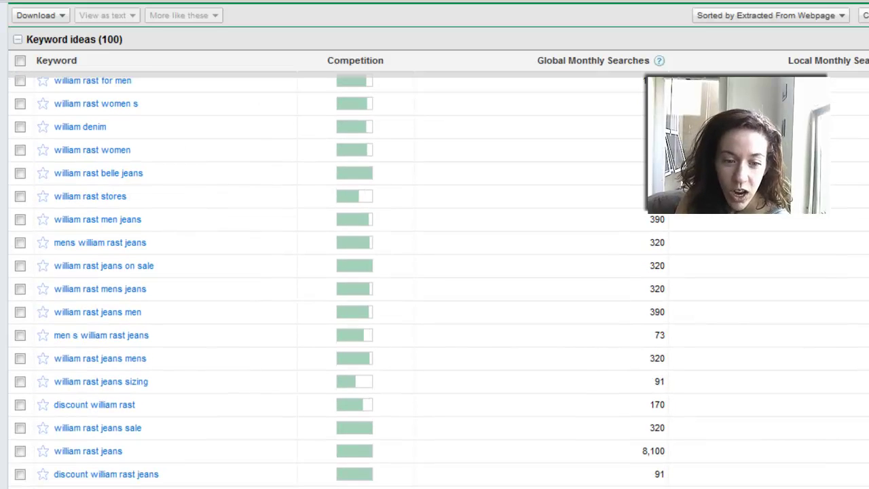
{"action": "scroll", "coordinate": [434, 271], "scroll_direction": "down", "scroll_amount": 9}
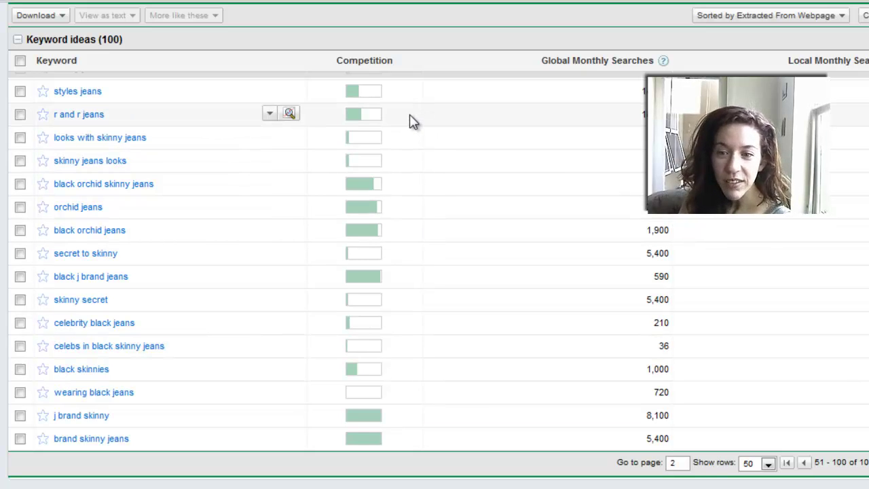
- Look back through the second page of denimdebutante.com keyword ideas, including the skinny jeans, denim and sizing terms
{"action": "scroll", "coordinate": [406, 143], "scroll_direction": "up", "scroll_amount": 1}
{"action": "scroll", "coordinate": [410, 146], "scroll_direction": "up", "scroll_amount": 1}
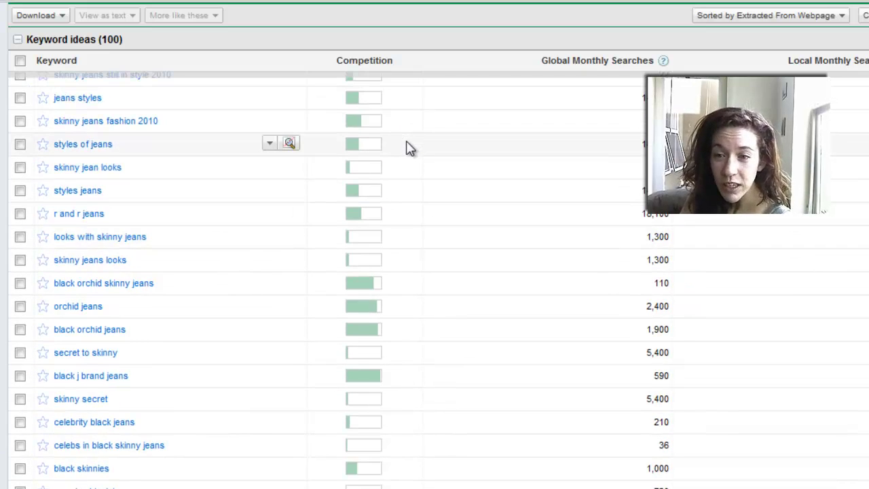
{"action": "scroll", "coordinate": [412, 138], "scroll_direction": "up", "scroll_amount": 1}
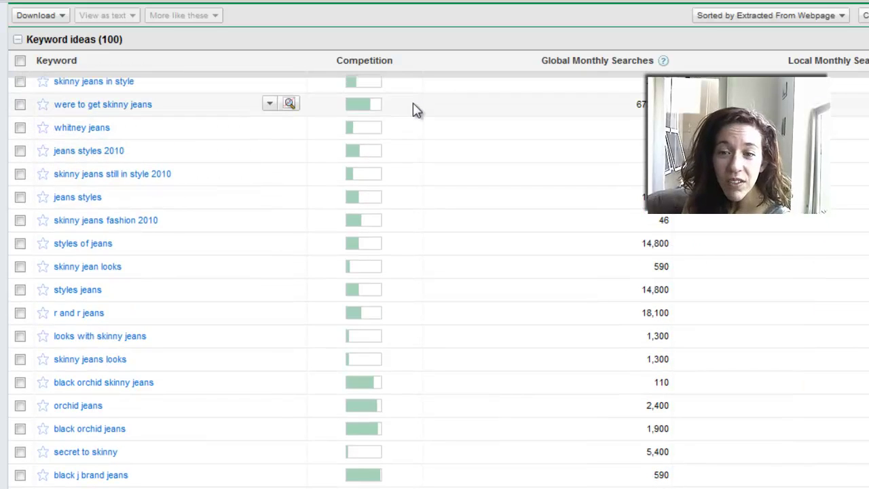
{"action": "scroll", "coordinate": [413, 111], "scroll_direction": "up", "scroll_amount": 2}
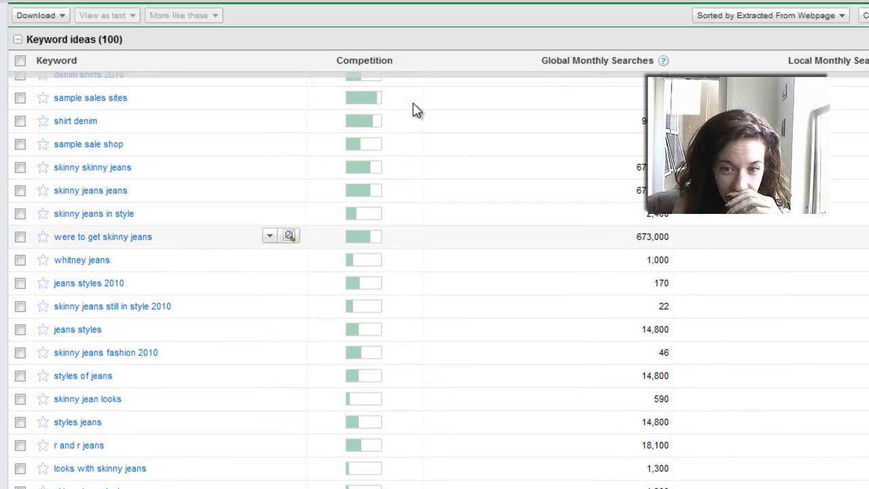
{"action": "scroll", "coordinate": [414, 112], "scroll_direction": "up", "scroll_amount": 5}
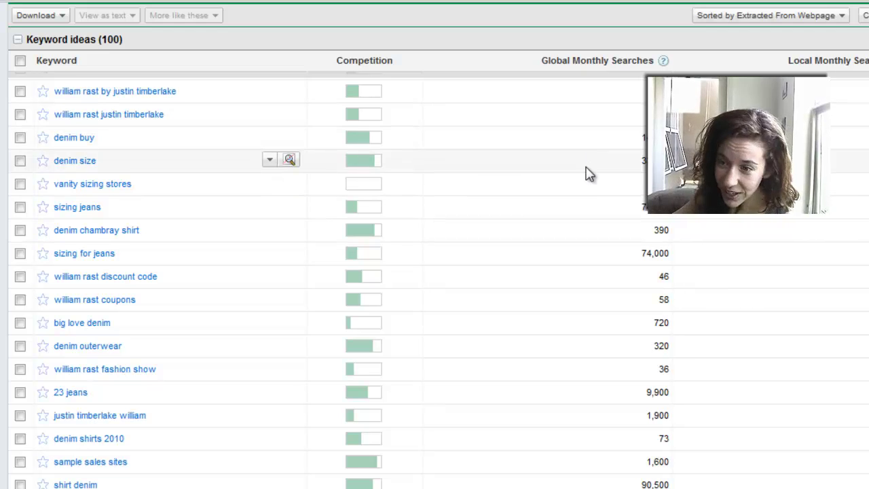
{"action": "scroll", "coordinate": [435, 271], "scroll_direction": "up", "scroll_amount": 7}
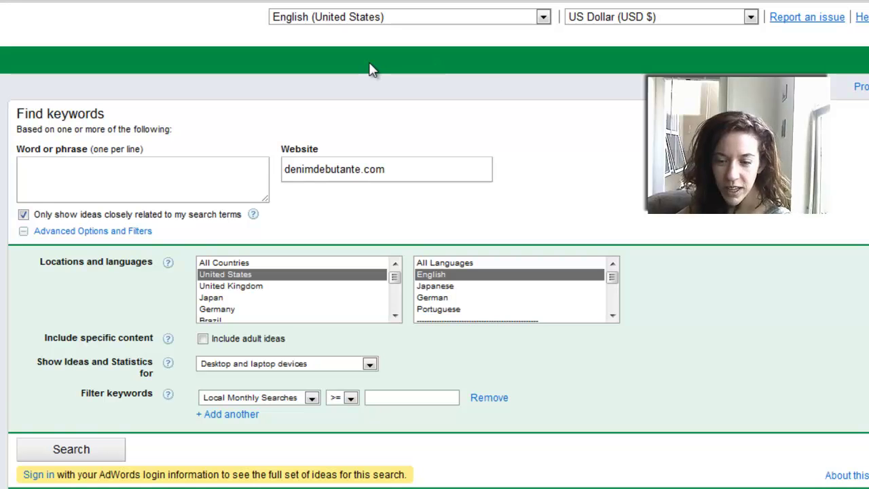
{"action": "scroll", "coordinate": [372, 68], "scroll_direction": "down", "scroll_amount": 3}
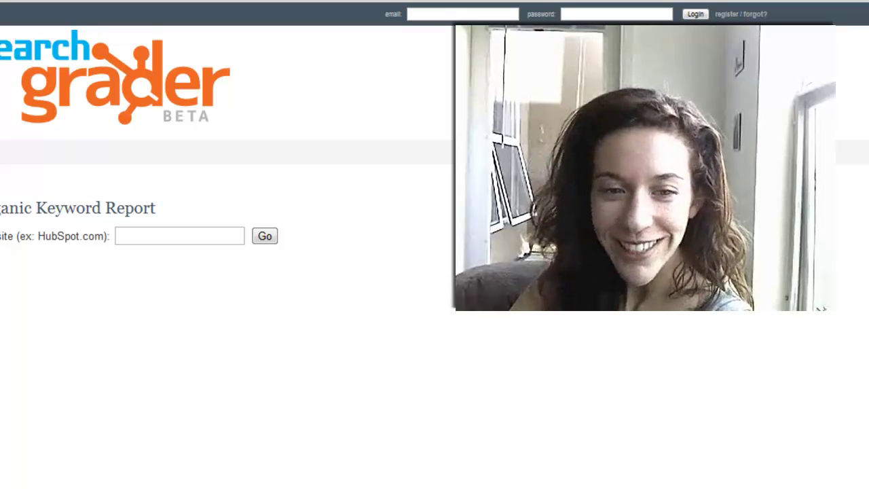
- In Search Grader, generate an organic keyword report for the site denimdebutante.com
{"action": "left_click", "coordinate": [174, 235]}
{"action": "type", "text": "denimdebutante..com"}
{"action": "left_click", "coordinate": [274, 235]}
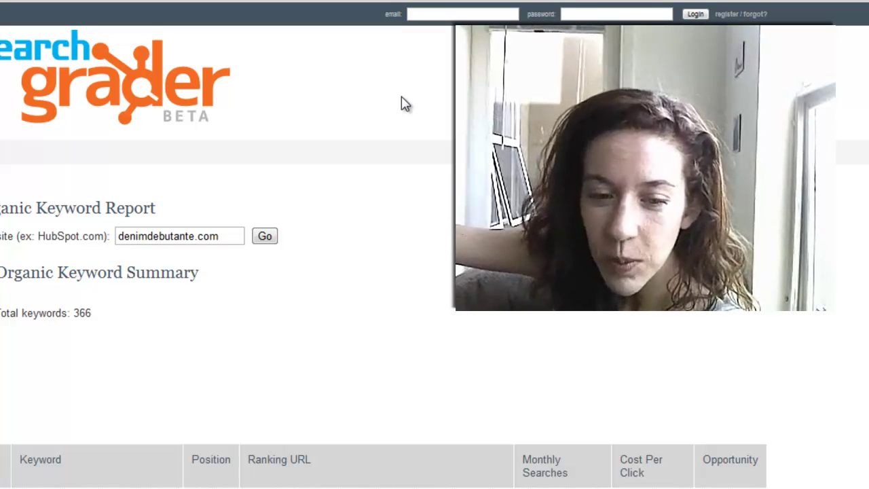
- Sort the organic keyword summary table by keyword and, as the final order, by ascending ranking position
{"action": "scroll", "coordinate": [406, 103], "scroll_direction": "down", "scroll_amount": 2}
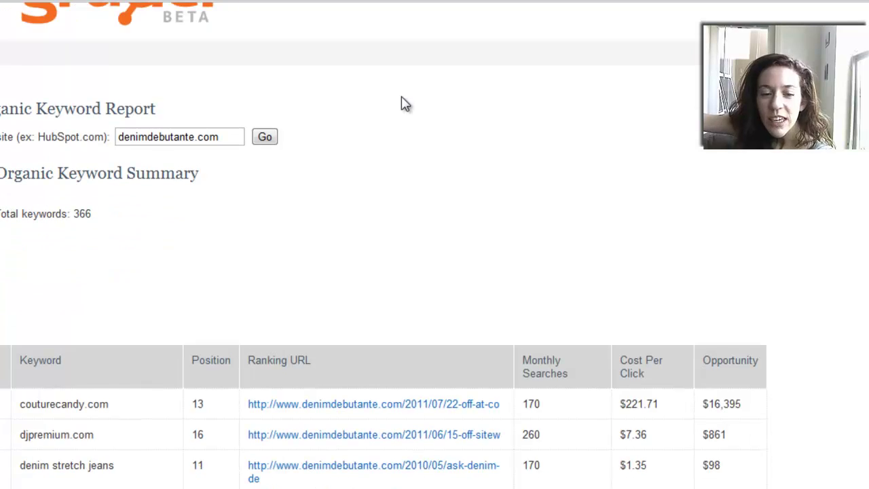
{"action": "scroll", "coordinate": [405, 104], "scroll_direction": "down", "scroll_amount": 3}
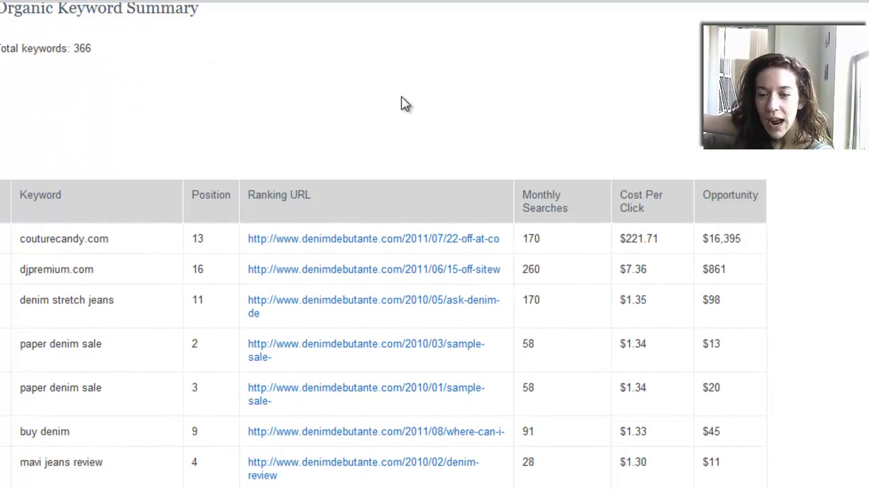
{"action": "scroll", "coordinate": [406, 103], "scroll_direction": "down", "scroll_amount": 1}
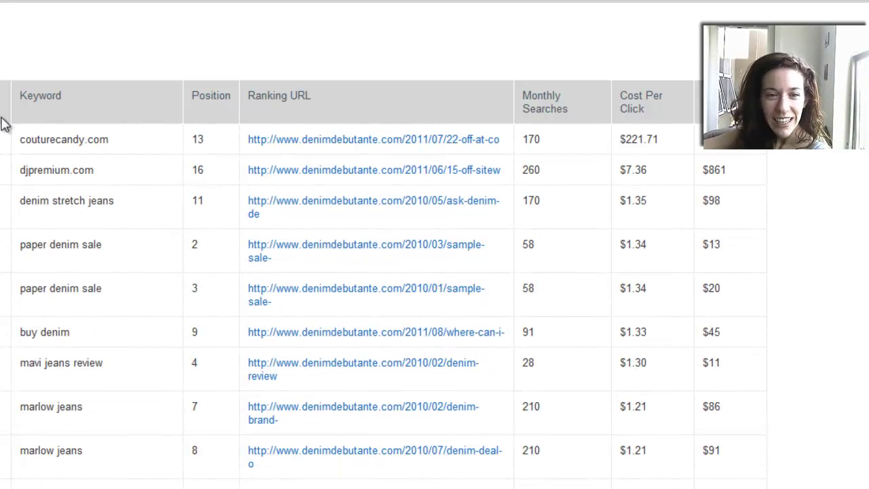
{"action": "left_click", "coordinate": [39, 93]}
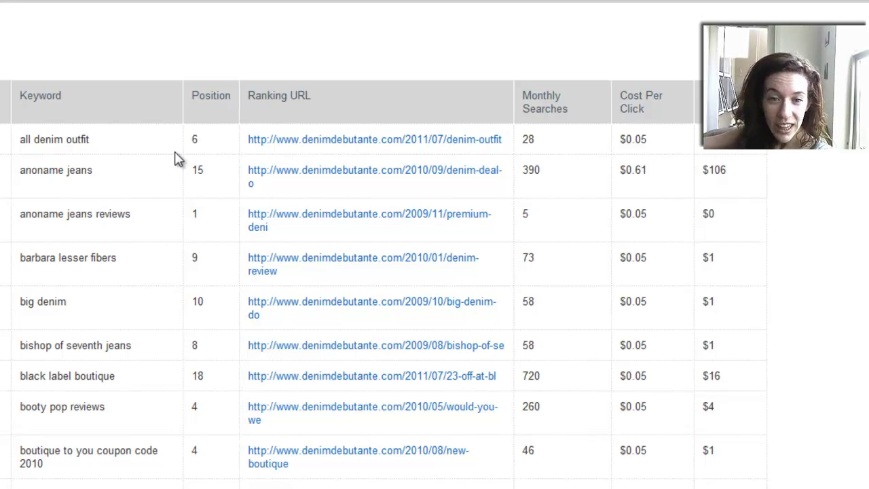
{"action": "left_click", "coordinate": [213, 99]}
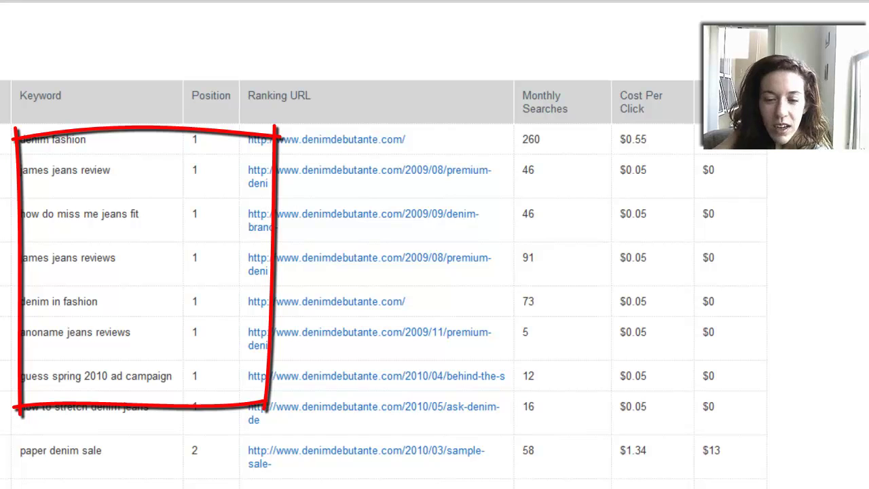
- Examine the site's best-ranked organic keywords along with their ranking URLs, monthly searches and cost per click
{"action": "scroll", "coordinate": [384, 271], "scroll_direction": "down", "scroll_amount": 3}
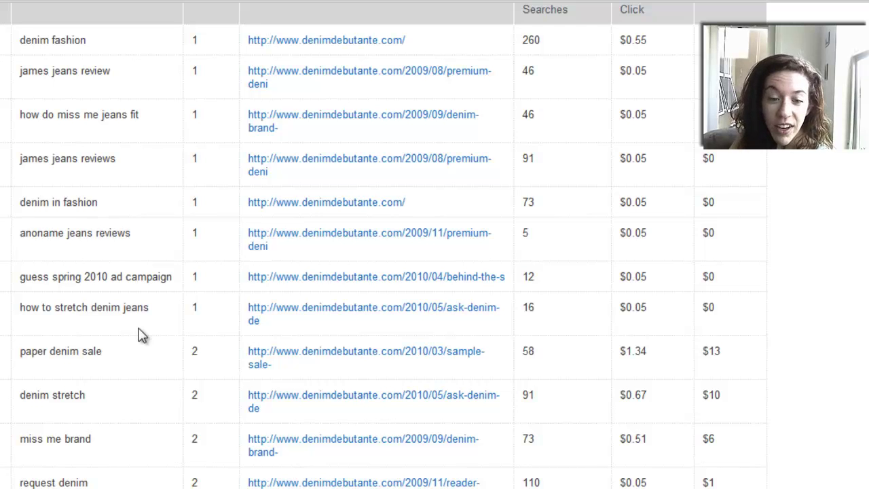
{"action": "scroll", "coordinate": [139, 334], "scroll_direction": "down", "scroll_amount": 5}
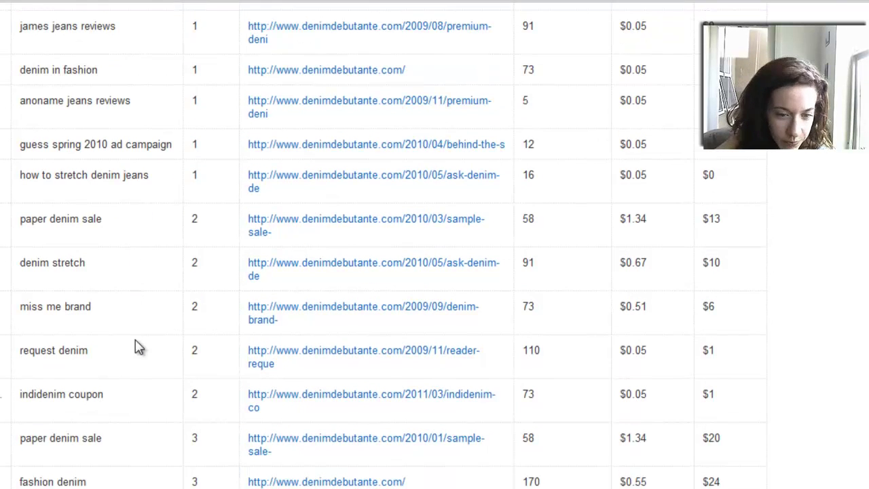
{"action": "scroll", "coordinate": [138, 346], "scroll_direction": "down", "scroll_amount": 4}
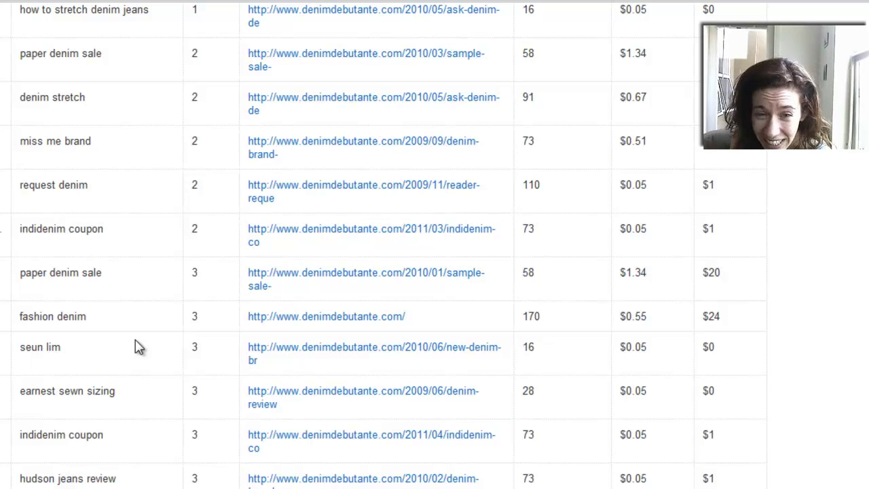
{"action": "scroll", "coordinate": [138, 346], "scroll_direction": "down", "scroll_amount": 3}
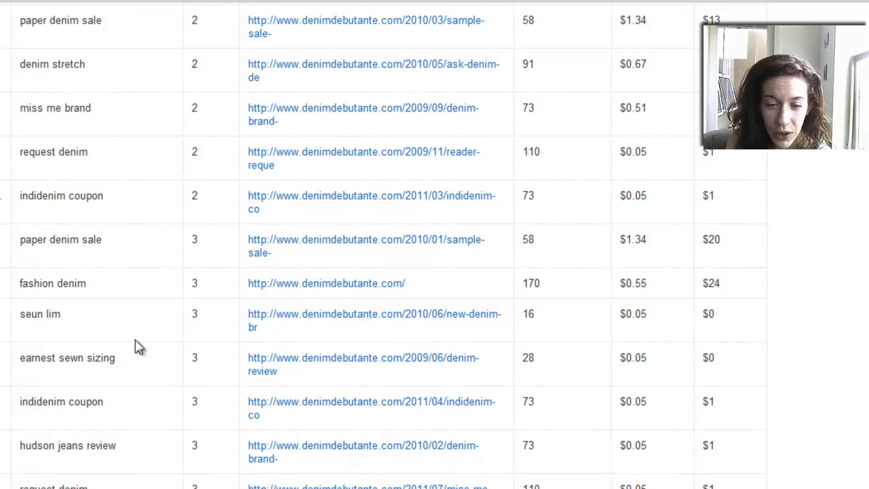
{"action": "scroll", "coordinate": [138, 347], "scroll_direction": "down", "scroll_amount": 1}
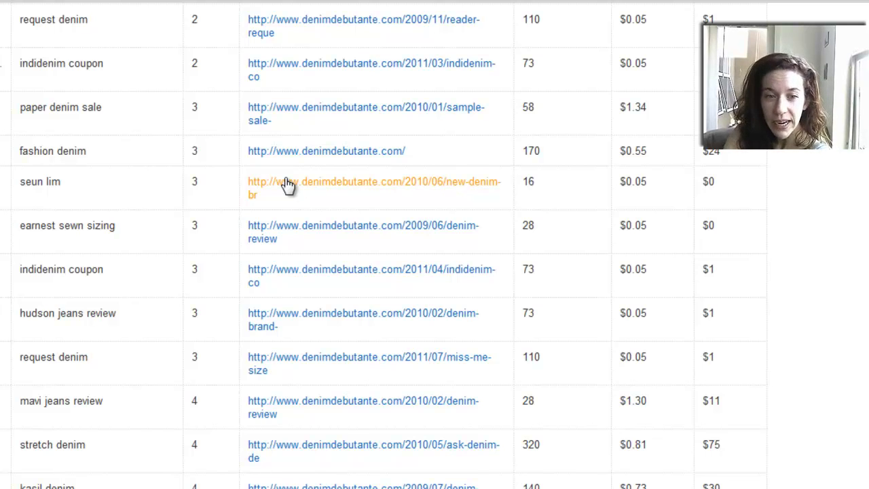
- Sort the denimdebutante.com organic keyword table by monthly searches, ending with descending order
{"action": "scroll", "coordinate": [288, 186], "scroll_direction": "up", "scroll_amount": 3}
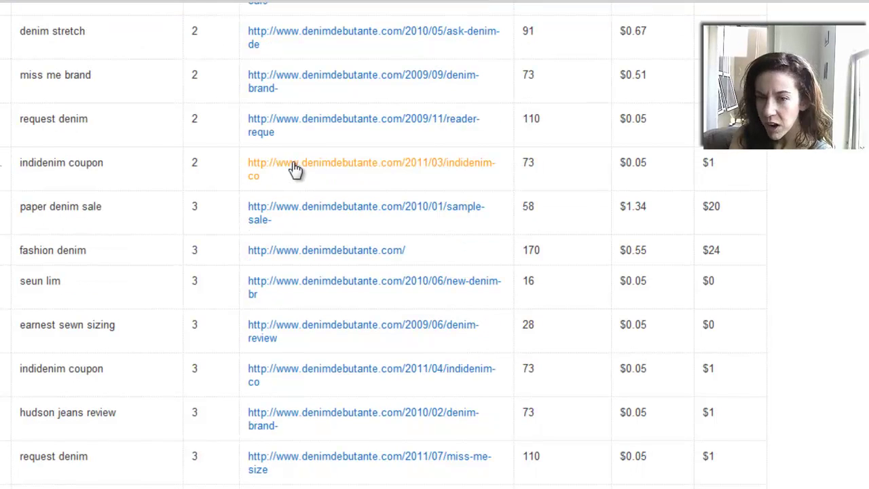
{"action": "scroll", "coordinate": [295, 170], "scroll_direction": "down", "scroll_amount": 1}
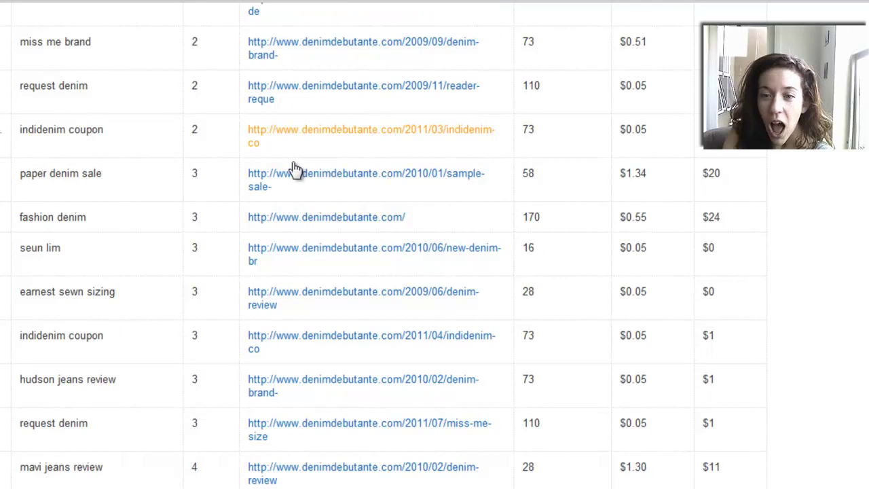
{"action": "scroll", "coordinate": [441, 103], "scroll_direction": "up", "scroll_amount": 4}
{"action": "scroll", "coordinate": [459, 92], "scroll_direction": "up", "scroll_amount": 10}
{"action": "scroll", "coordinate": [485, 286], "scroll_direction": "down", "scroll_amount": 2}
{"action": "scroll", "coordinate": [488, 292], "scroll_direction": "down", "scroll_amount": 1}
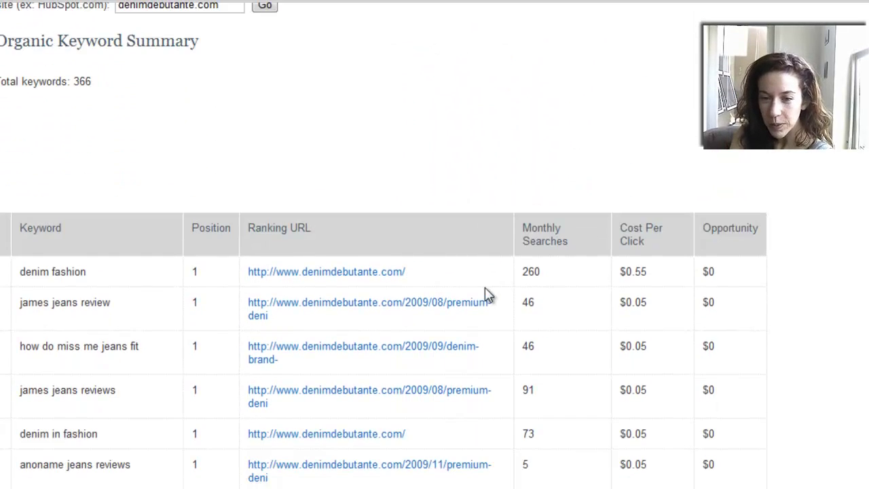
{"action": "left_click", "coordinate": [544, 234]}
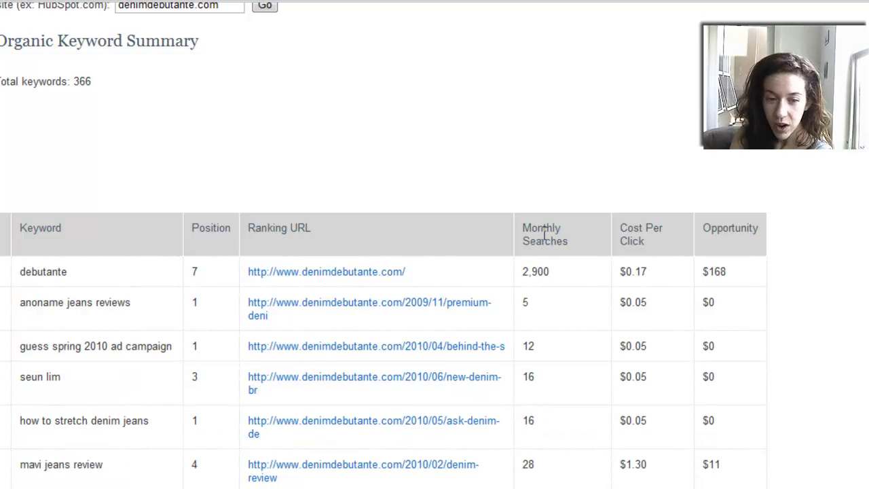
{"action": "left_click", "coordinate": [545, 234]}
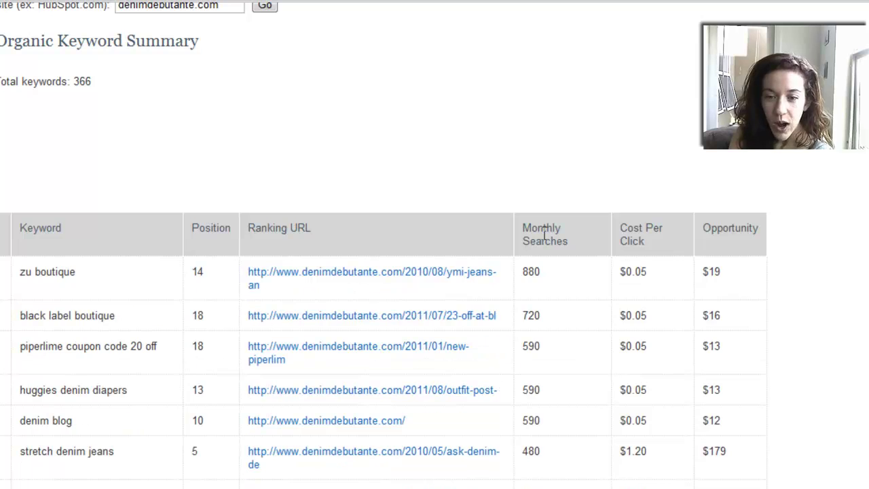
{"action": "left_click", "coordinate": [544, 235]}
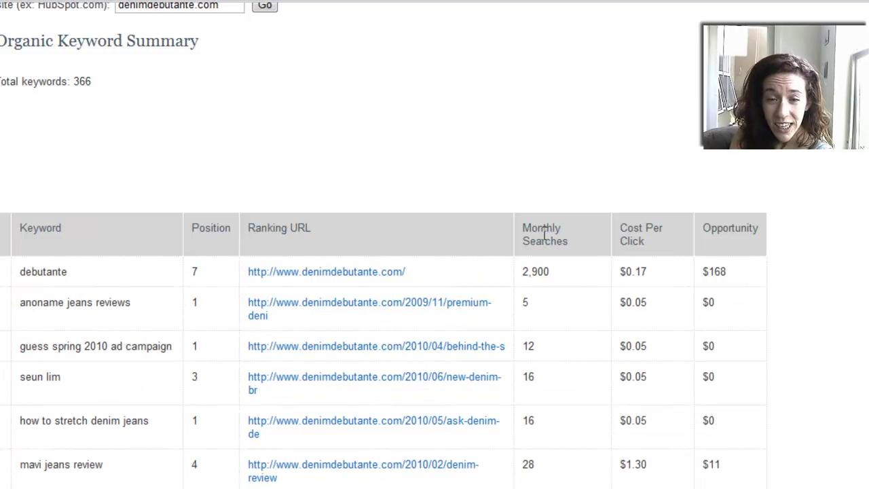
{"action": "left_click", "coordinate": [210, 250]}
{"action": "left_click", "coordinate": [212, 239]}
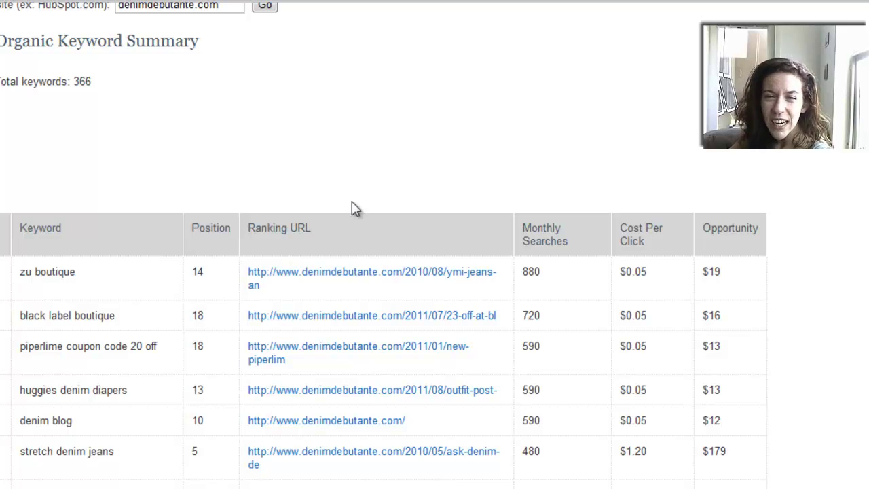
- Open the page ranking for "zu boutique" in a separate tab and read how the post uses that keyword
{"action": "right_click", "coordinate": [309, 279]}
{"action": "left_click", "coordinate": [317, 284]}
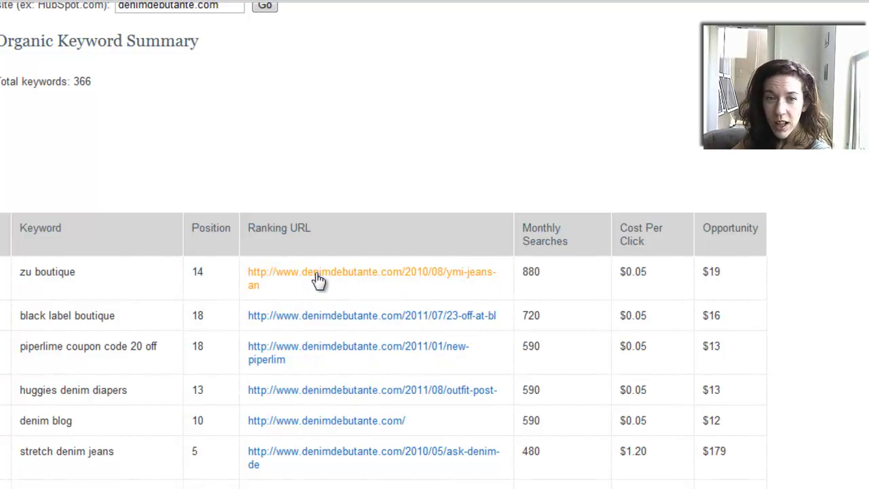
{"action": "key", "text": "ctrl+Tab"}
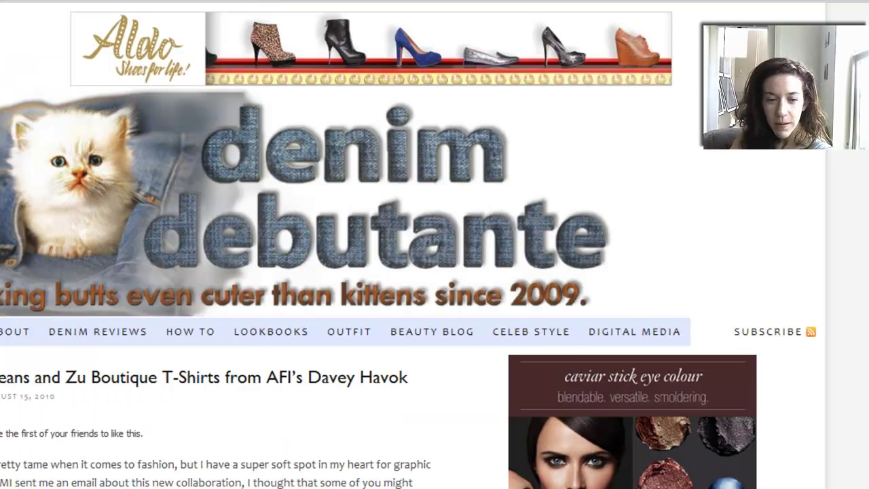
{"action": "scroll", "coordinate": [187, 465], "scroll_direction": "down", "scroll_amount": 2}
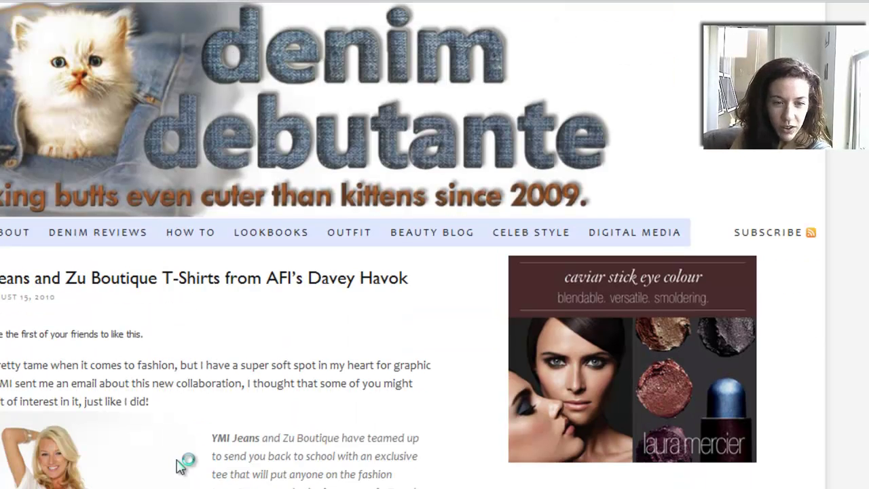
{"action": "scroll", "coordinate": [137, 244], "scroll_direction": "down", "scroll_amount": 1}
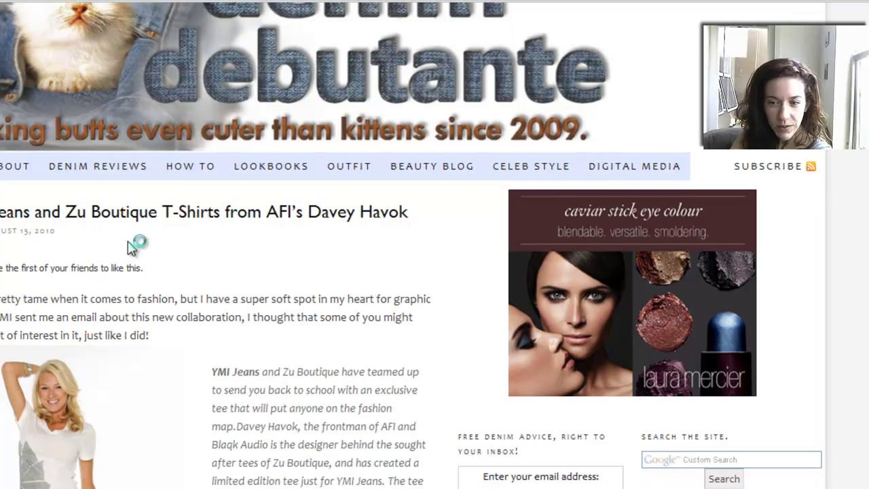
{"action": "scroll", "coordinate": [261, 316], "scroll_direction": "down", "scroll_amount": 3}
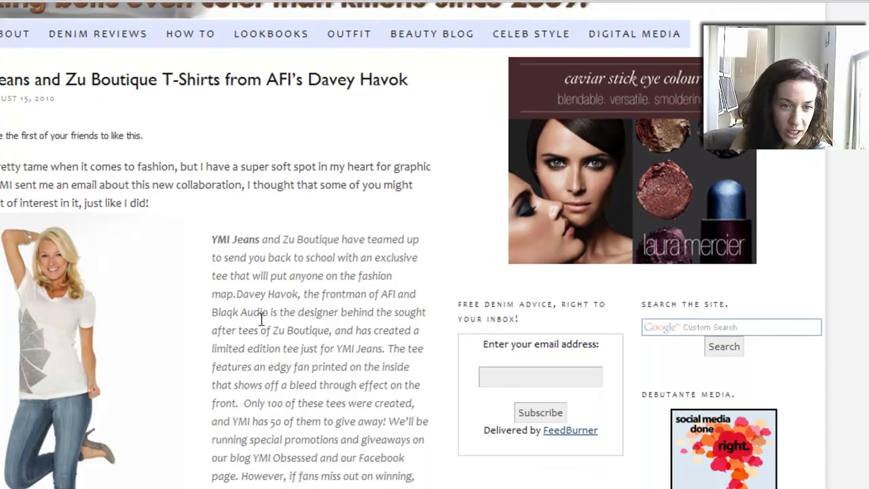
{"action": "scroll", "coordinate": [306, 212], "scroll_direction": "down", "scroll_amount": 3}
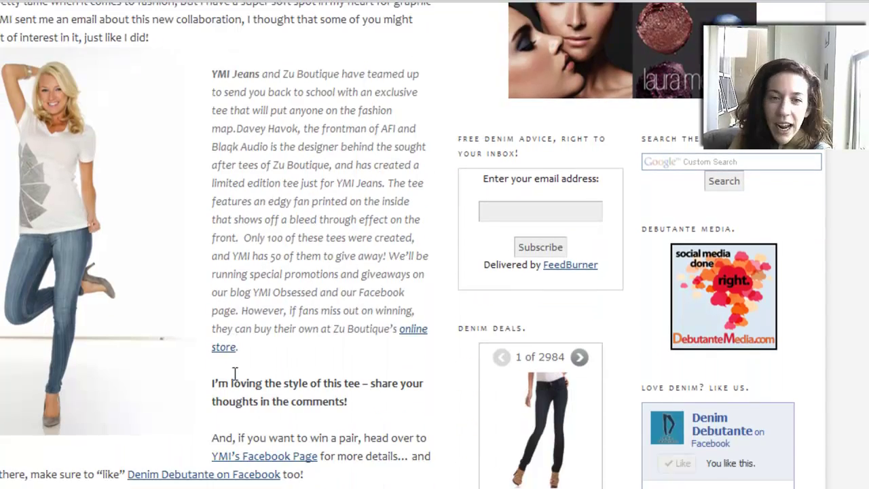
{"action": "scroll", "coordinate": [236, 381], "scroll_direction": "down", "scroll_amount": 1}
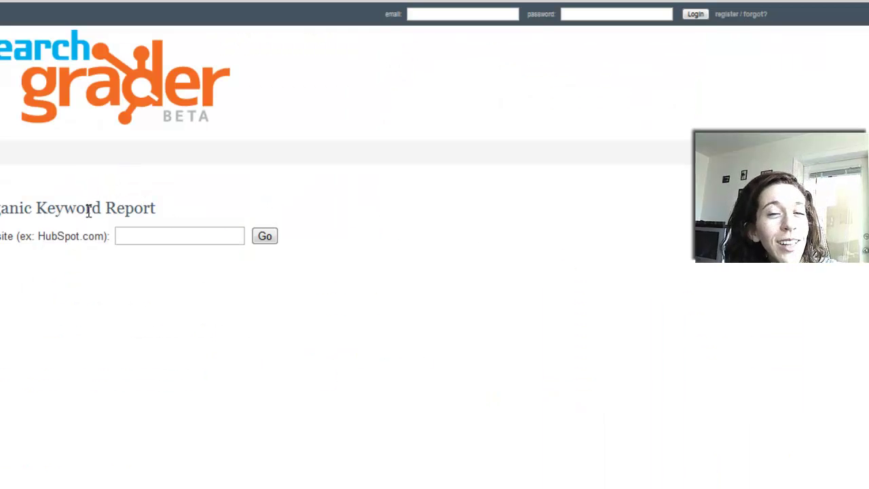
- In Search Grader, generate an organic keyword report for thecouponproject.com and sort it by ascending ranking position
{"action": "left_click", "coordinate": [123, 236]}
{"action": "type", "text": "thecoupl"}
{"action": "key", "text": "BackSpace"}
{"action": "type", "text": "onproject"}
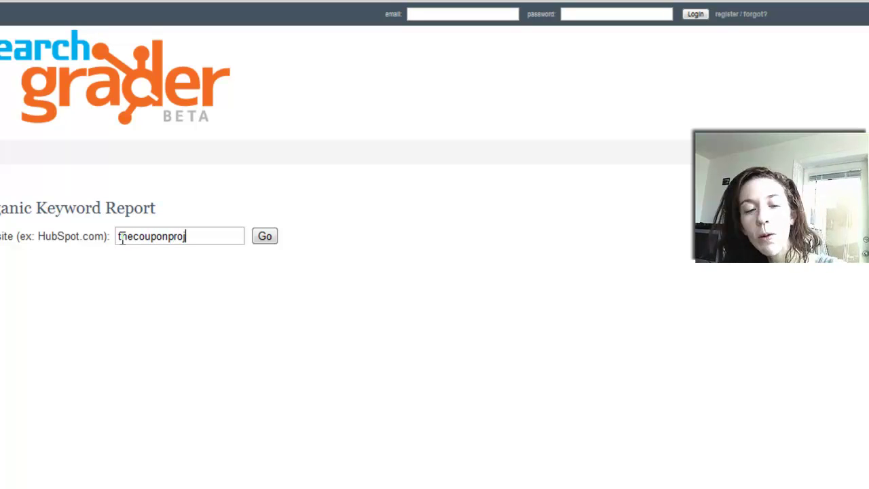
{"action": "type", "text": ".com"}
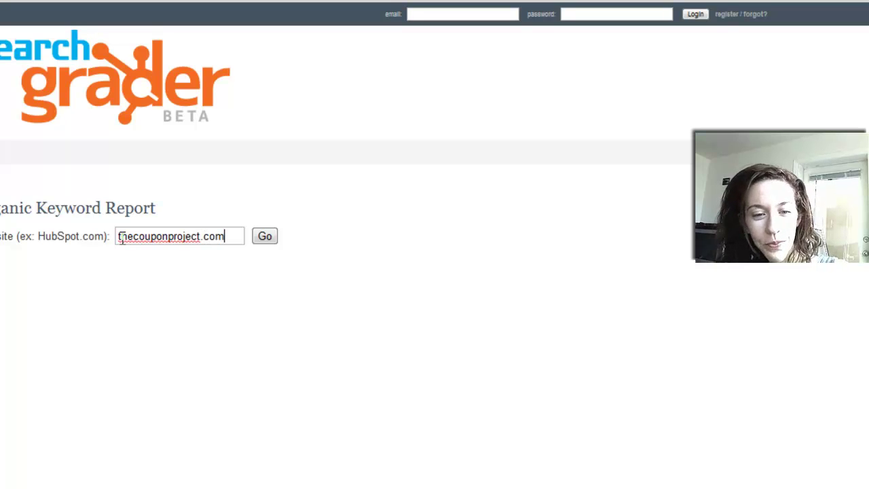
{"action": "key", "text": "Return"}
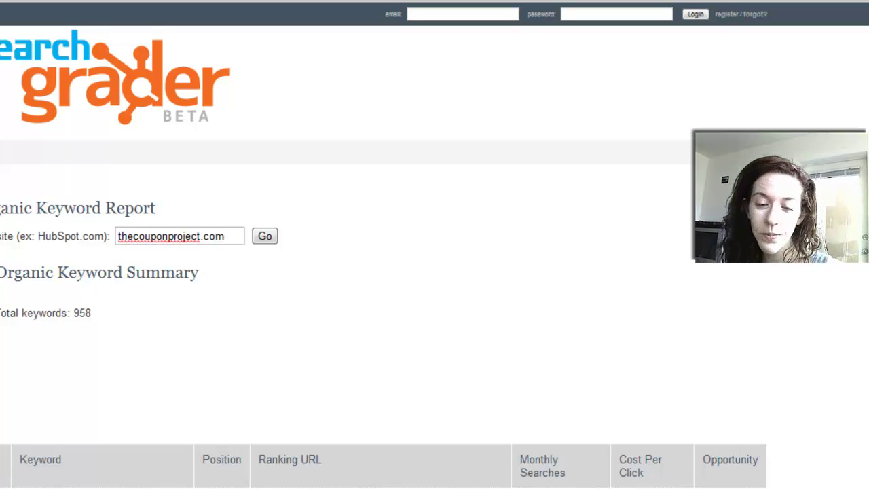
{"action": "scroll", "coordinate": [10, 346], "scroll_direction": "down", "scroll_amount": 5}
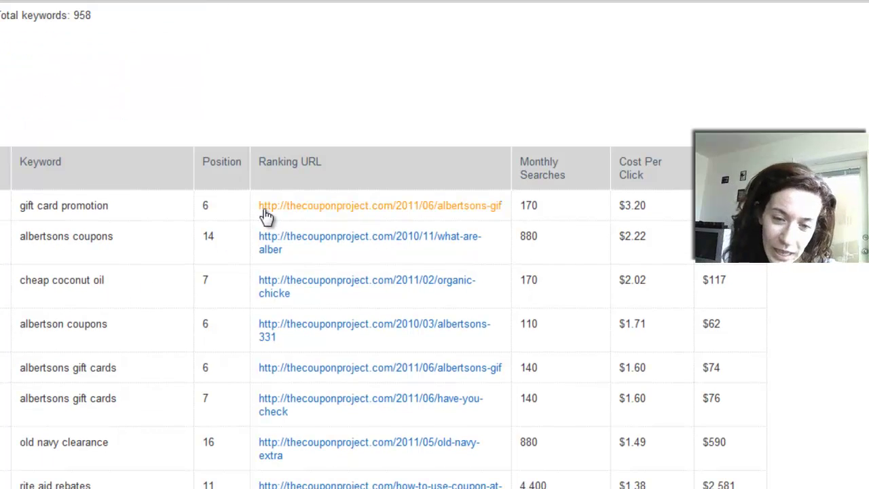
{"action": "left_click", "coordinate": [218, 157]}
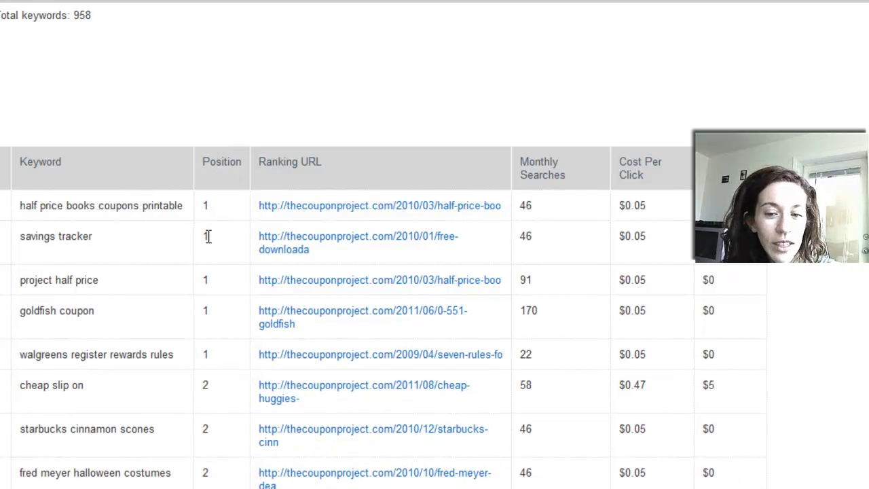
- Examine thecouponproject.com's best-ranked organic keywords, from the first positions down, with their monthly searches and cost per click
{"action": "scroll", "coordinate": [207, 292], "scroll_direction": "down", "scroll_amount": 2}
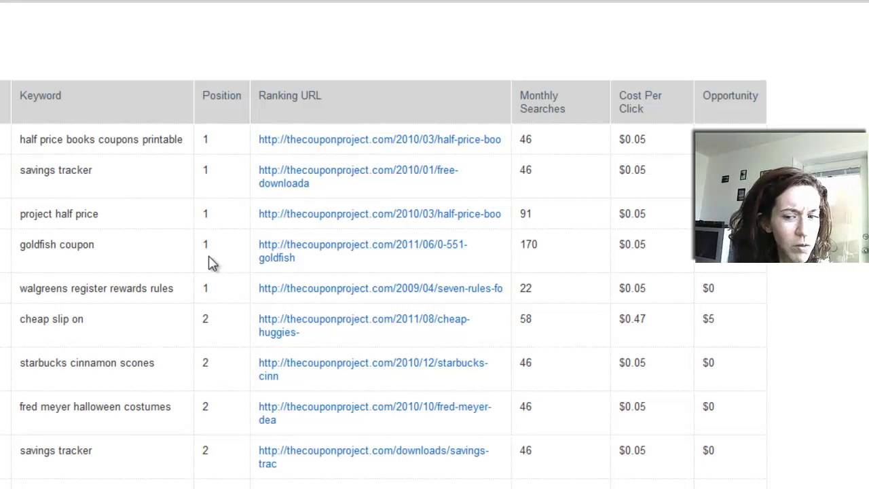
{"action": "scroll", "coordinate": [210, 262], "scroll_direction": "down", "scroll_amount": 1}
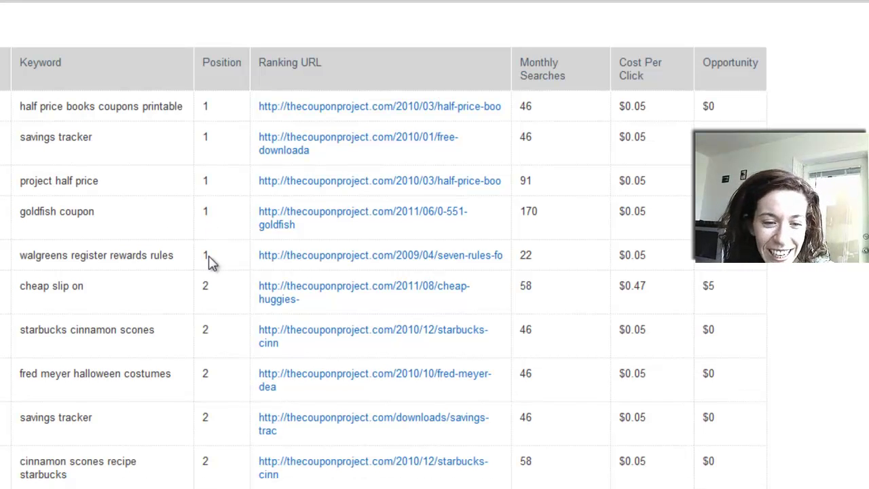
{"action": "scroll", "coordinate": [210, 263], "scroll_direction": "down", "scroll_amount": 1}
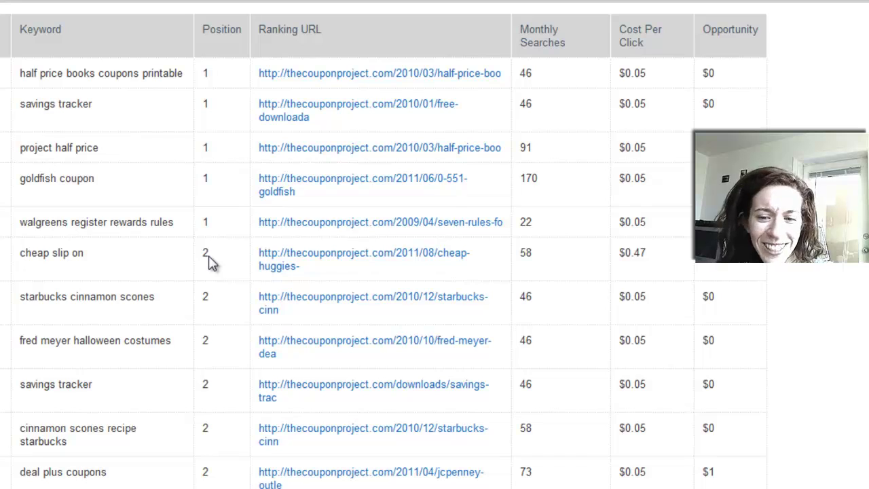
{"action": "scroll", "coordinate": [211, 262], "scroll_direction": "down", "scroll_amount": 9}
{"action": "scroll", "coordinate": [211, 271], "scroll_direction": "down", "scroll_amount": 7}
{"action": "scroll", "coordinate": [214, 306], "scroll_direction": "down", "scroll_amount": 10}
{"action": "scroll", "coordinate": [398, 421], "scroll_direction": "down", "scroll_amount": 5}
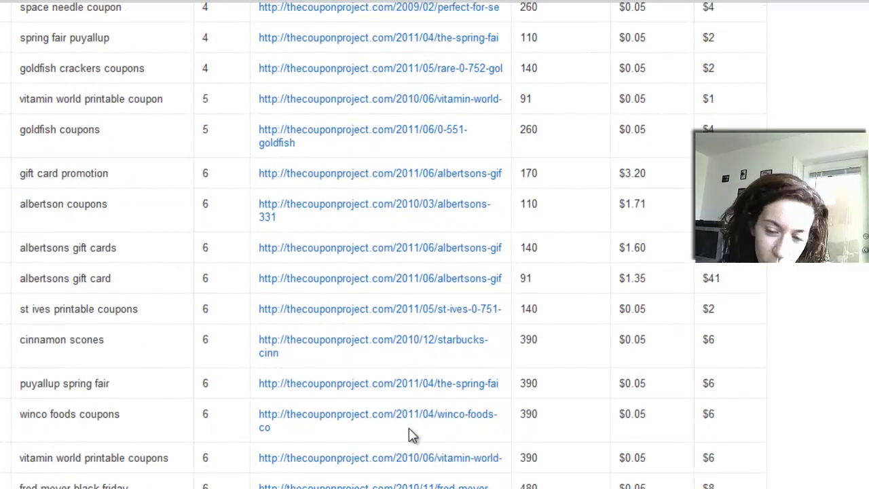
{"action": "scroll", "coordinate": [411, 435], "scroll_direction": "down", "scroll_amount": 1}
{"action": "scroll", "coordinate": [546, 367], "scroll_direction": "down", "scroll_amount": 7}
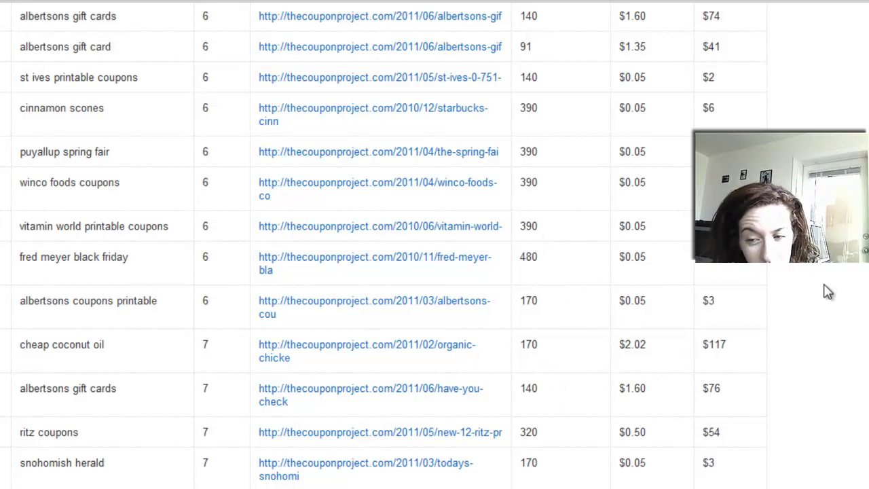
- Sort the thecouponproject.com organic keyword table by monthly searches
{"action": "scroll", "coordinate": [771, 351], "scroll_direction": "up", "scroll_amount": 15}
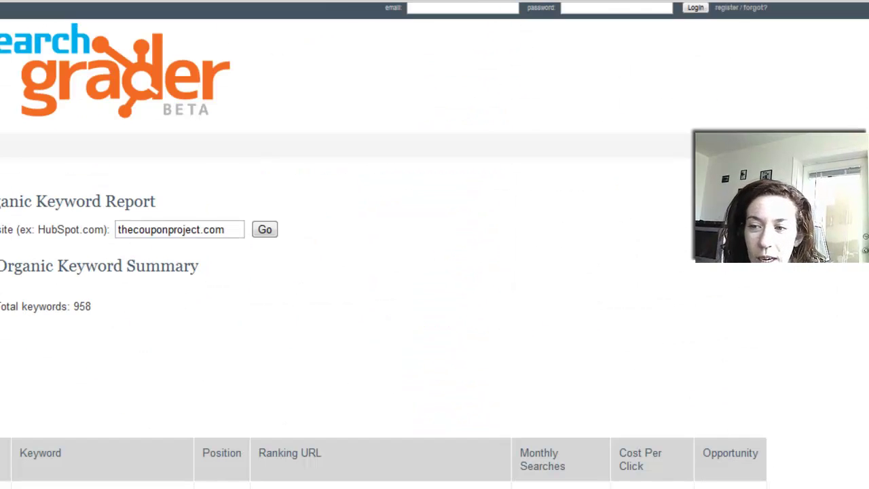
{"action": "scroll", "coordinate": [797, 91], "scroll_direction": "down", "scroll_amount": 10}
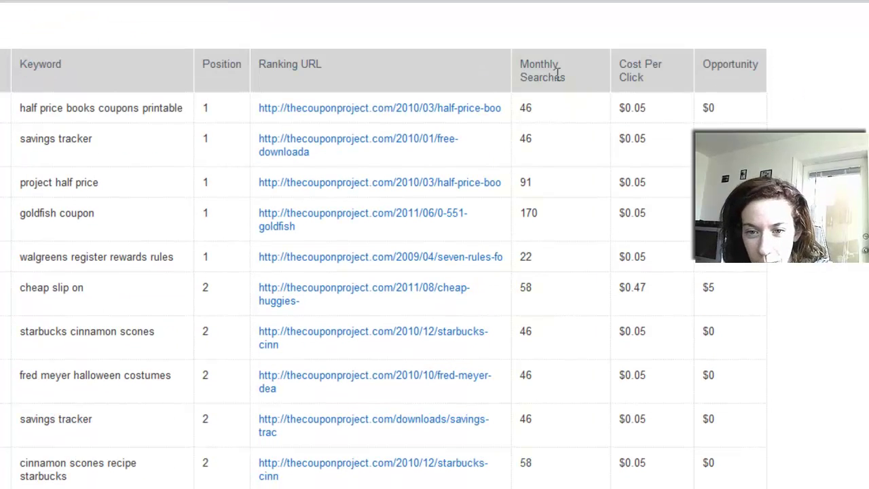
{"action": "left_click", "coordinate": [557, 72]}
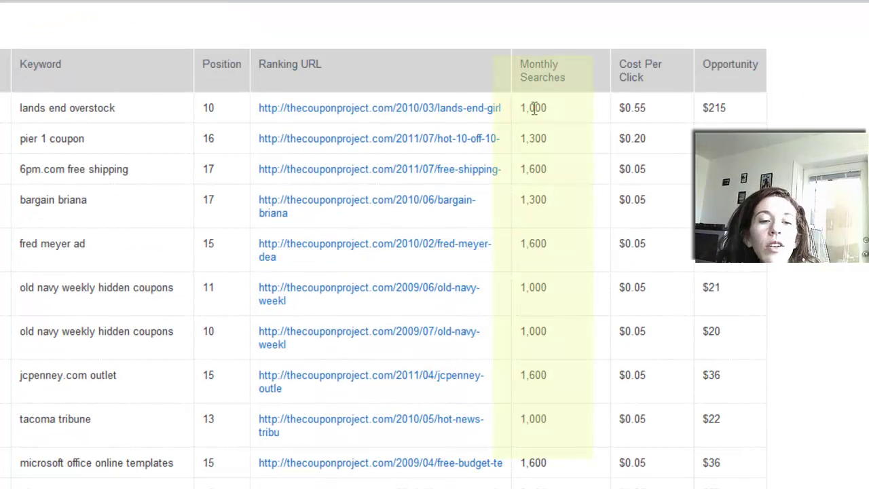